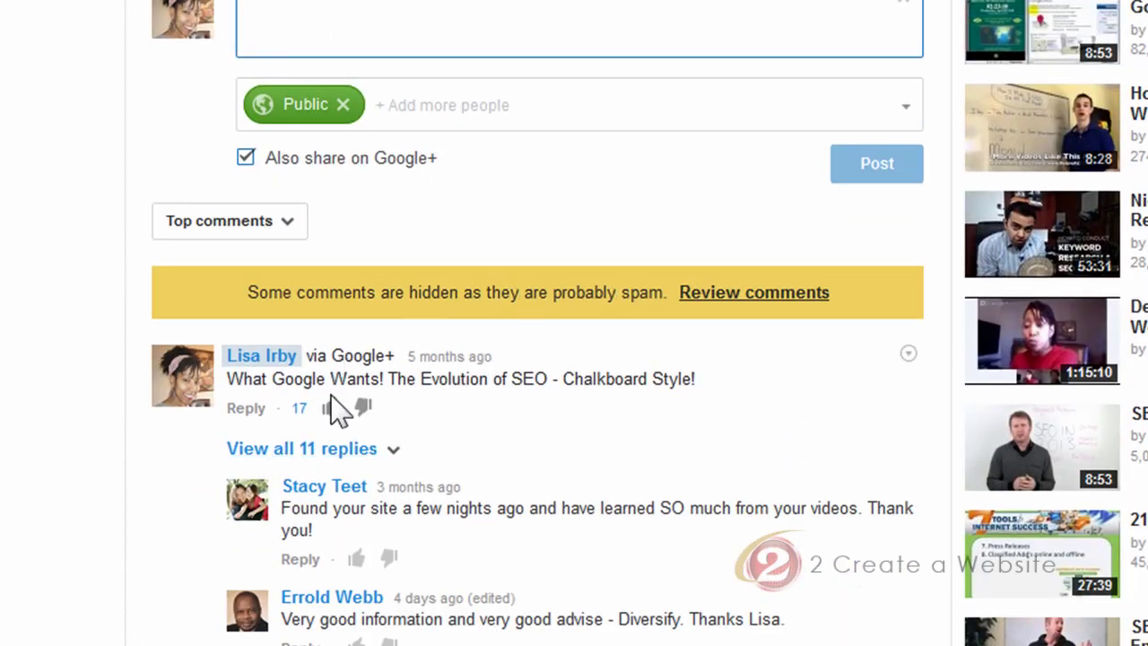
# Scroll down the SEO video page to the comments and the probable-spam notice
pyautogui.scroll(-3, 461, 382)
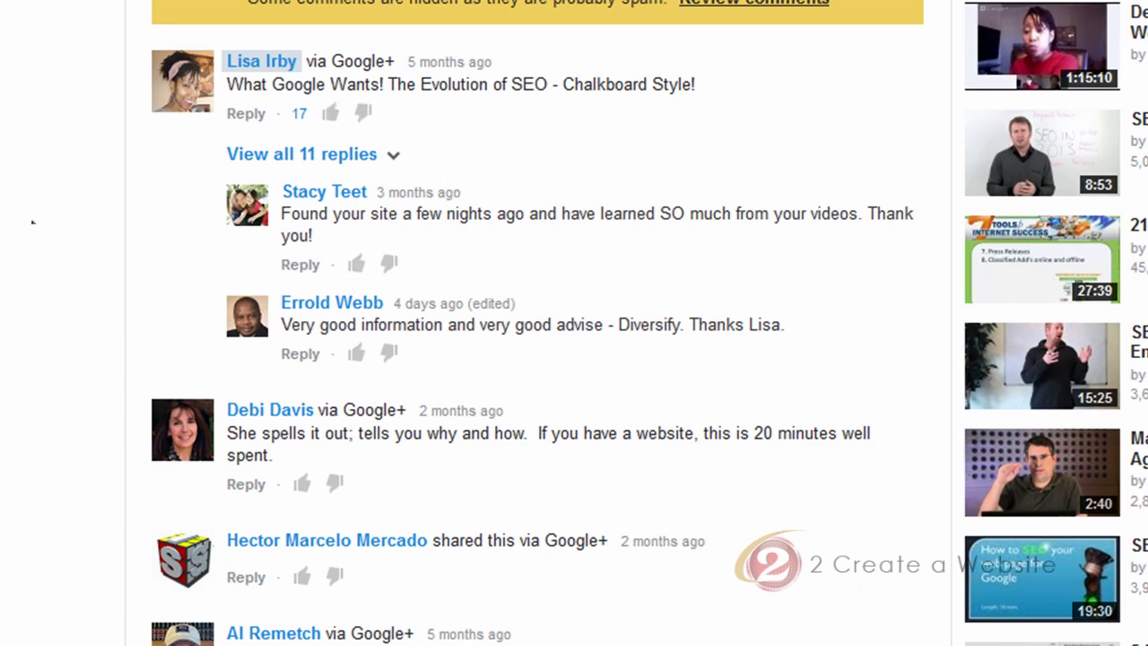
pyautogui.scroll(-2, 31, 222)
pyautogui.scroll(2, 32, 223)
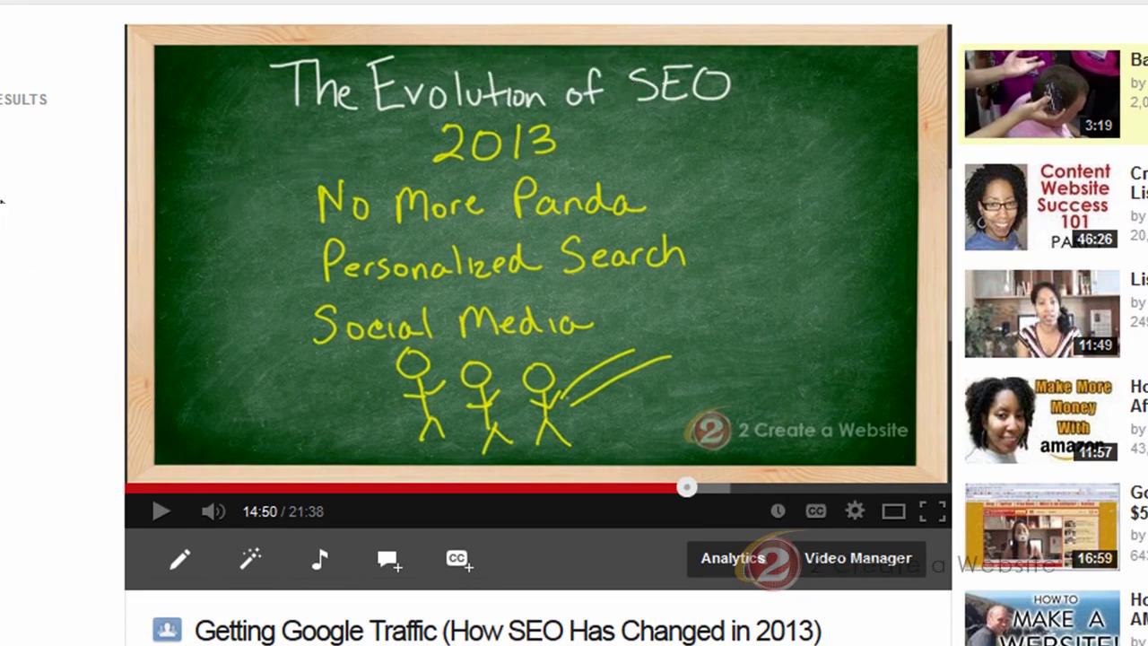
pyautogui.scroll(-5, 2, 202)
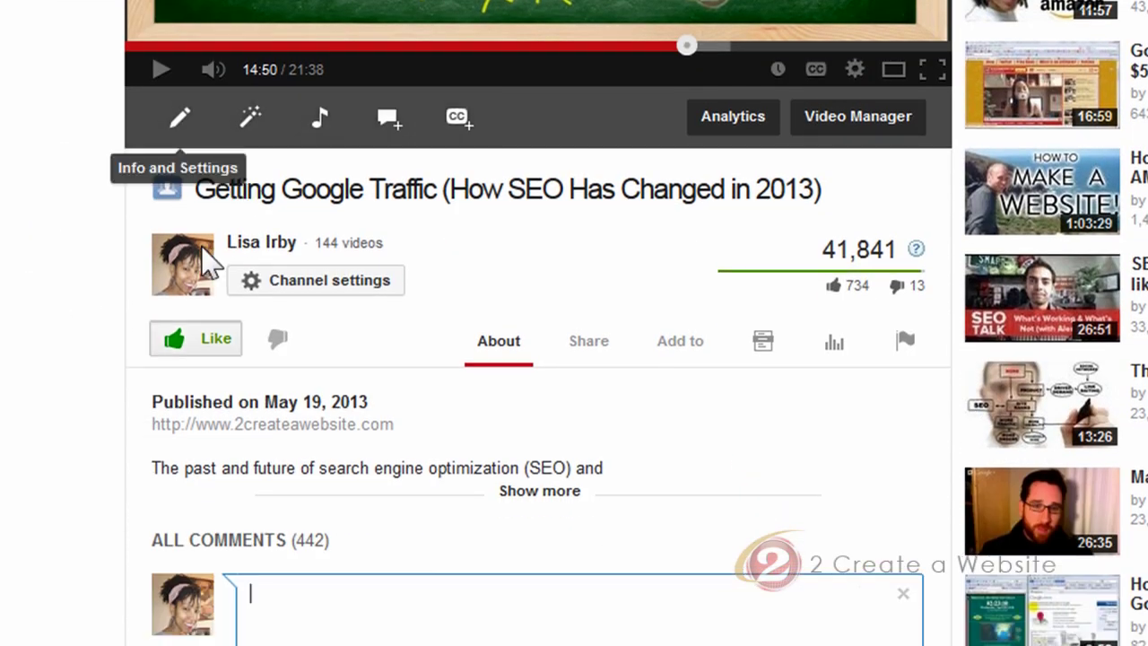
pyautogui.scroll(-2, 10, 295)
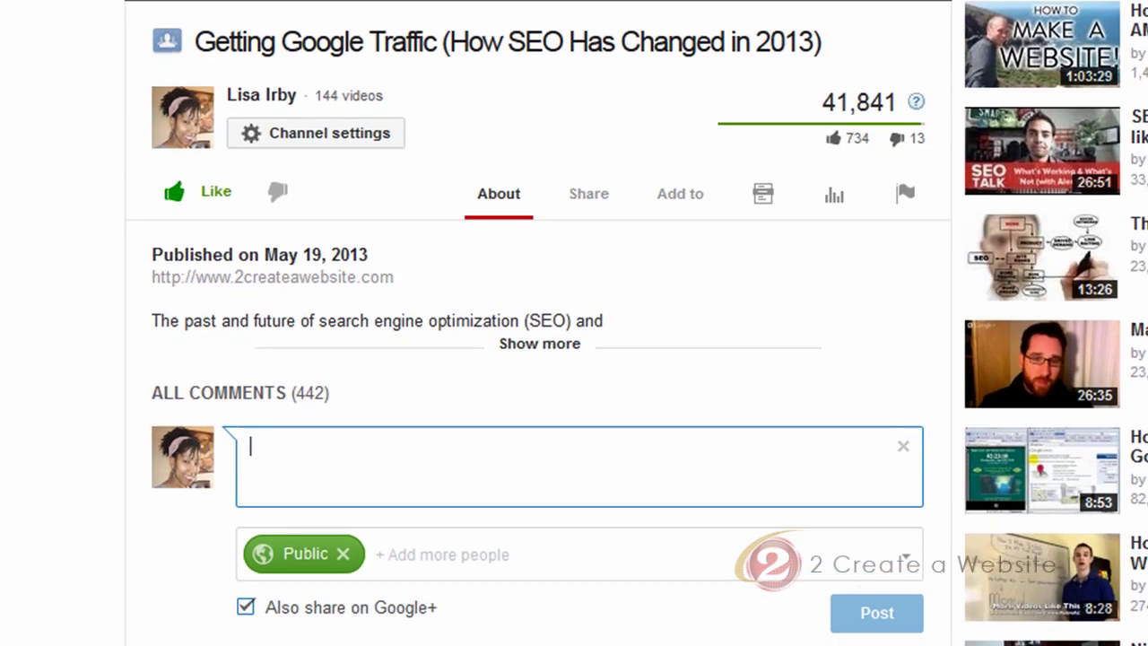
pyautogui.scroll(-4, 9, 301)
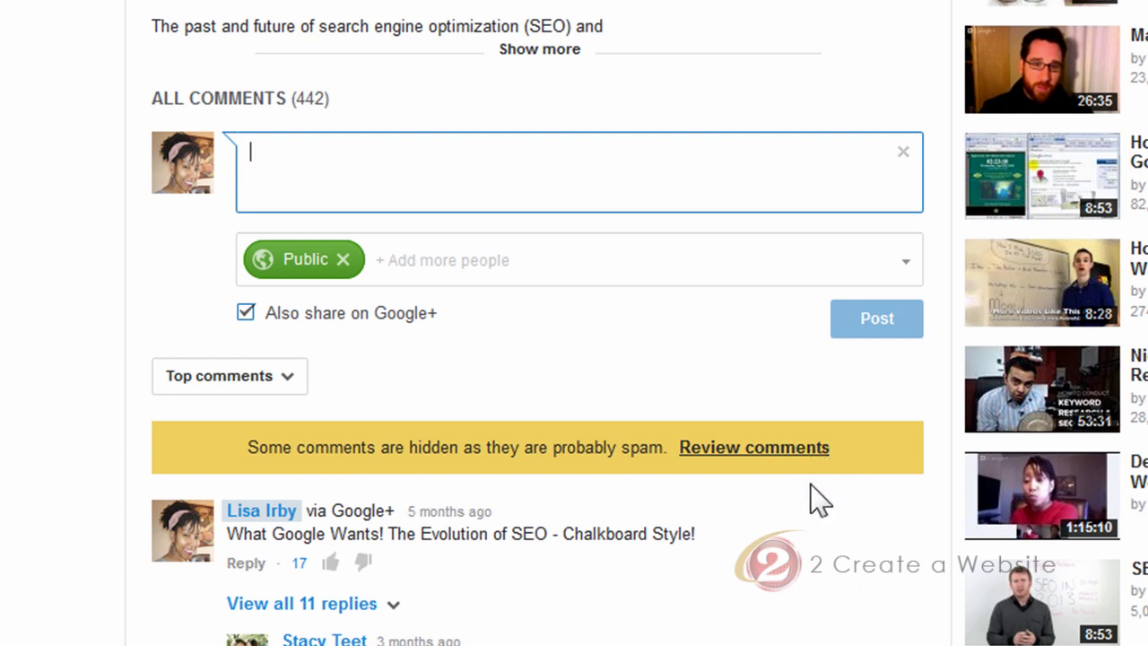
# Look through the comments hidden as probable spam, then return to all 442 comments
pyautogui.click(795, 460)
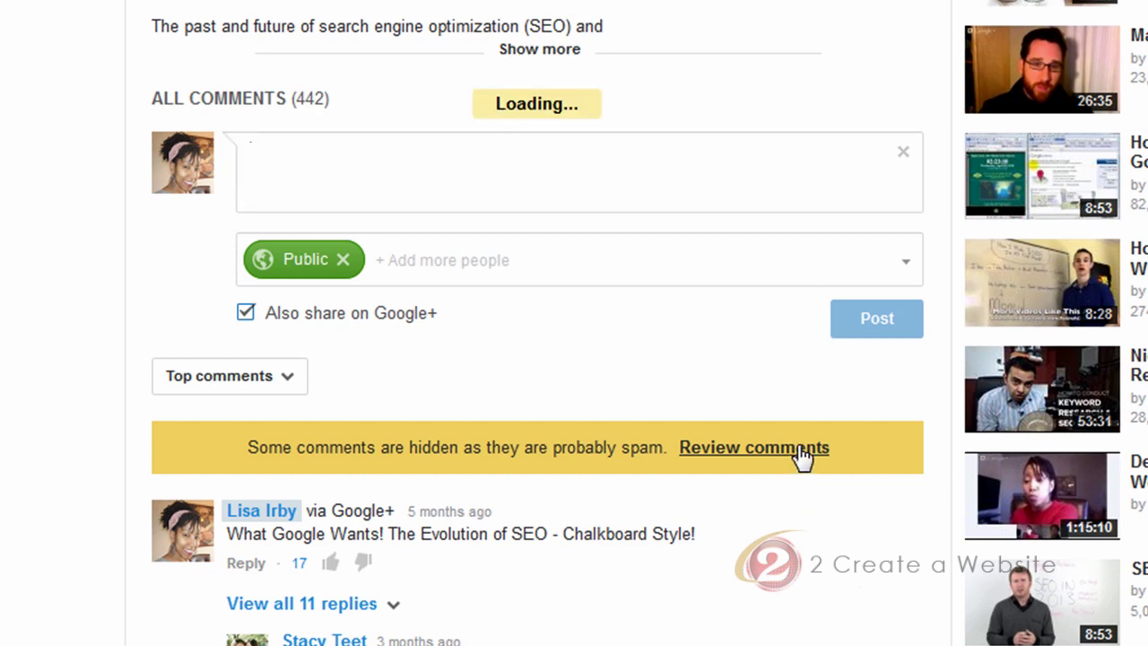
pyautogui.scroll(-8, 787, 477)
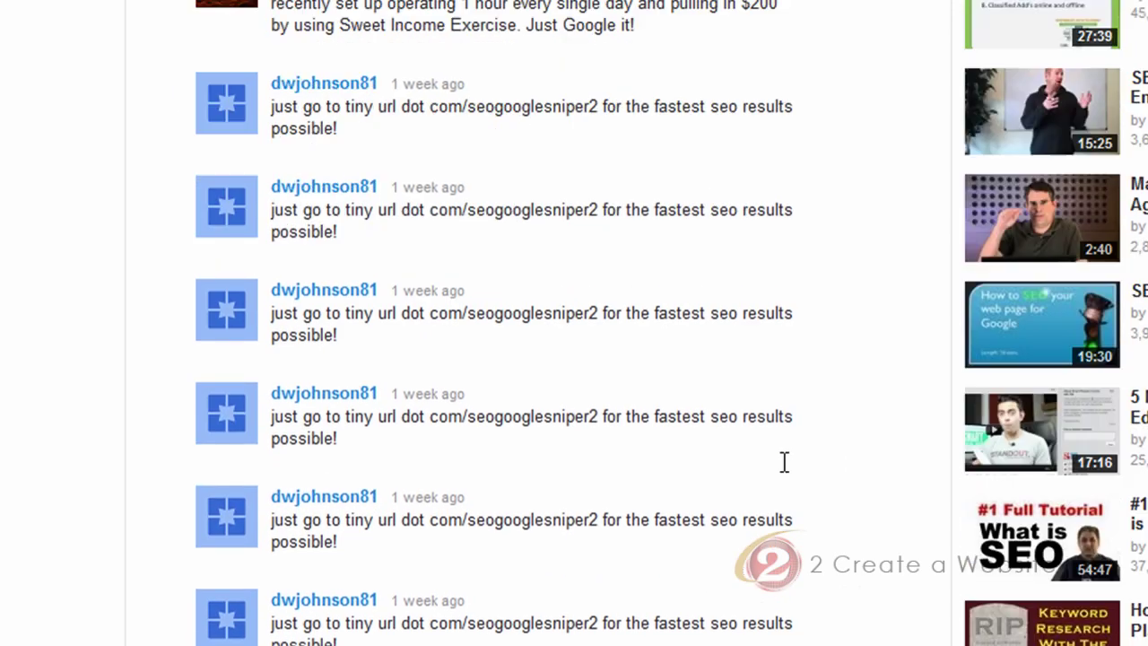
pyautogui.scroll(-5, 782, 461)
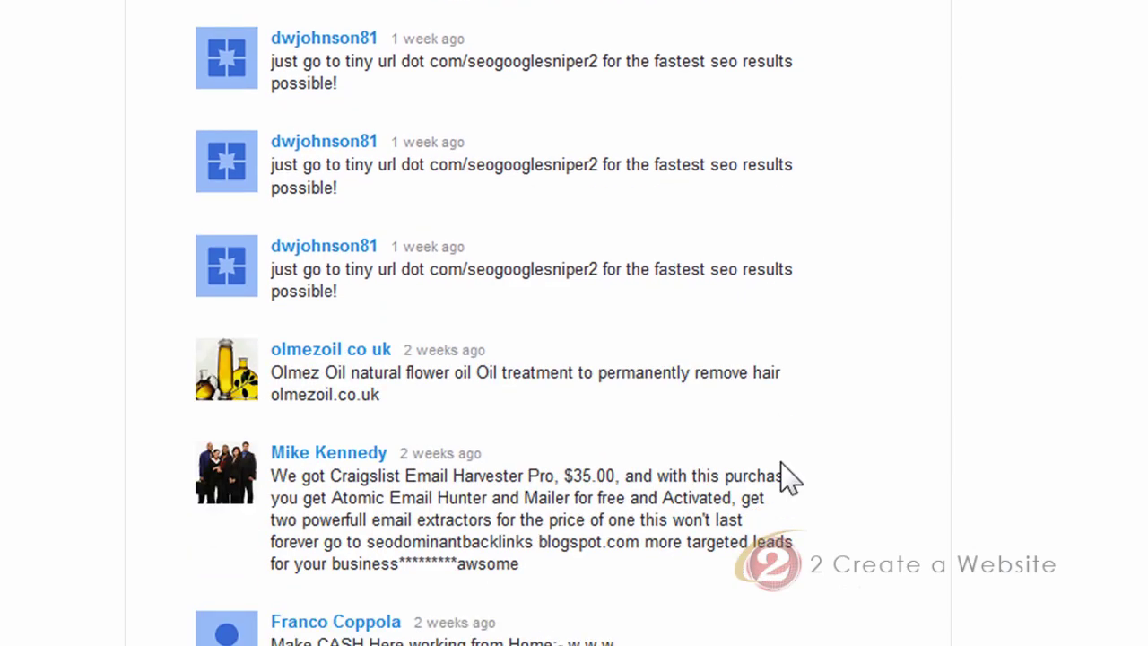
pyautogui.scroll(5, 787, 479)
pyautogui.scroll(10, 787, 476)
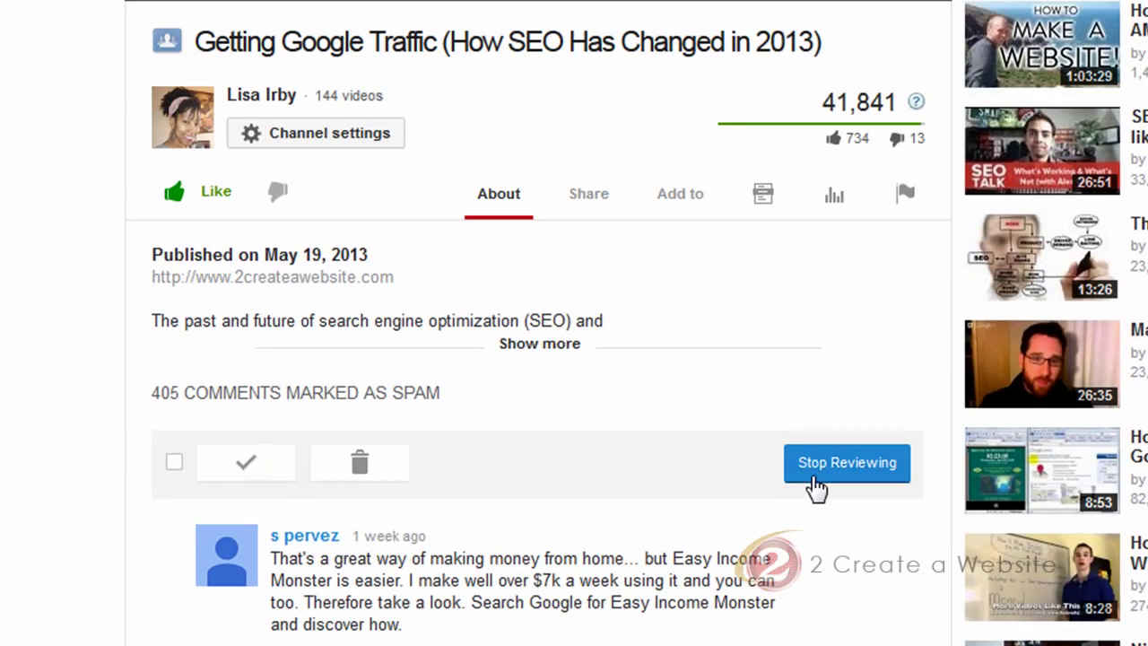
pyautogui.click(847, 463)
# Load two more batches of older comments, reaching ones from 3 weeks ago
pyautogui.scroll(-15, 64, 359)
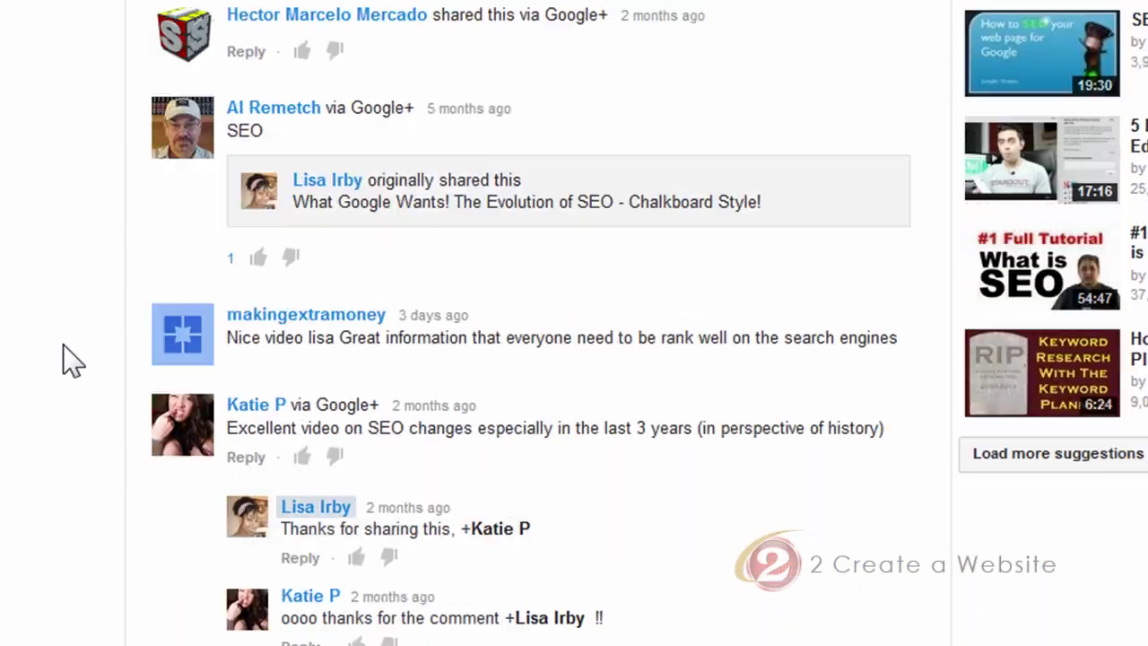
pyautogui.scroll(-10, 63, 359)
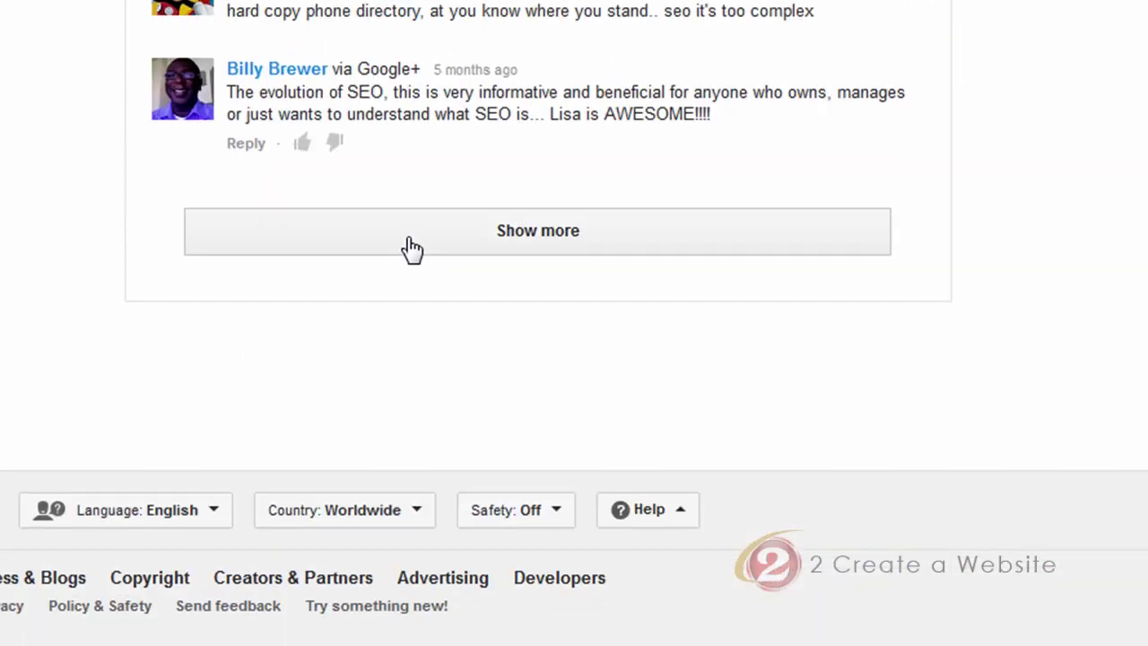
pyautogui.click(414, 247)
pyautogui.scroll(-12, 44, 238)
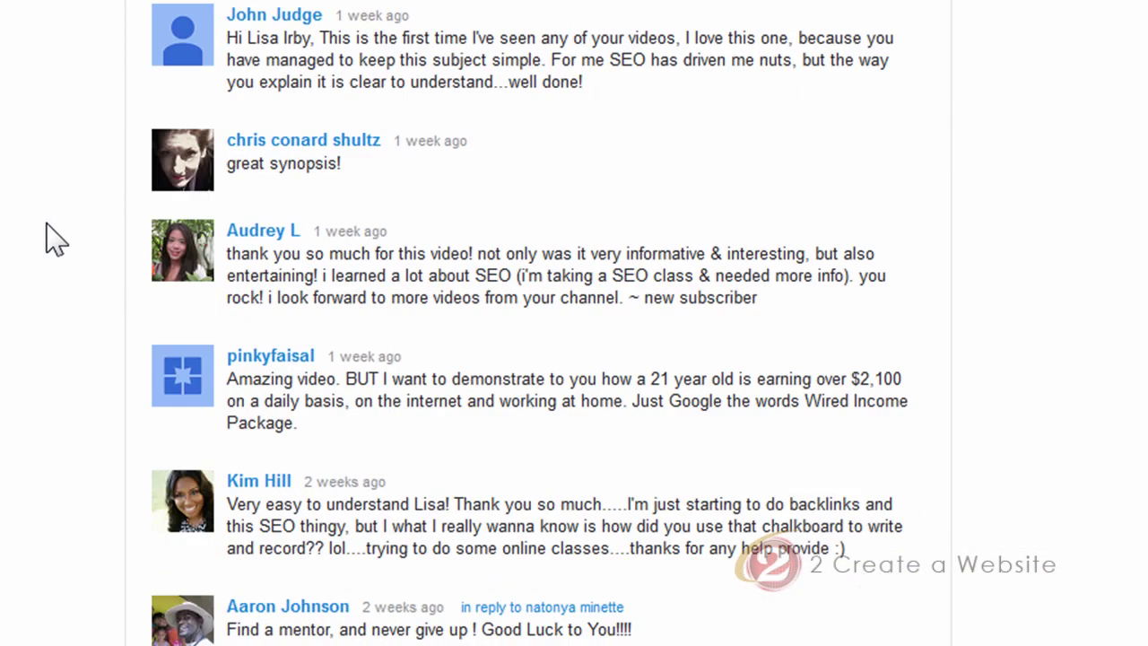
pyautogui.scroll(-13, 44, 239)
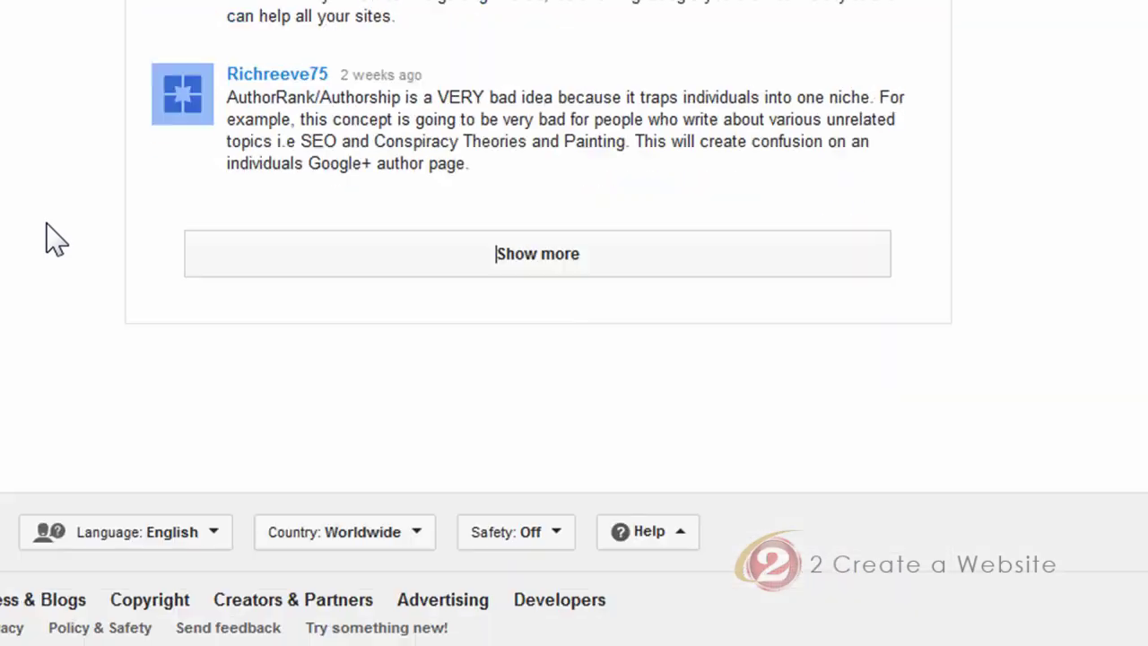
pyautogui.scroll(4, 44, 238)
pyautogui.scroll(4, 49, 239)
pyautogui.scroll(-6, 71, 251)
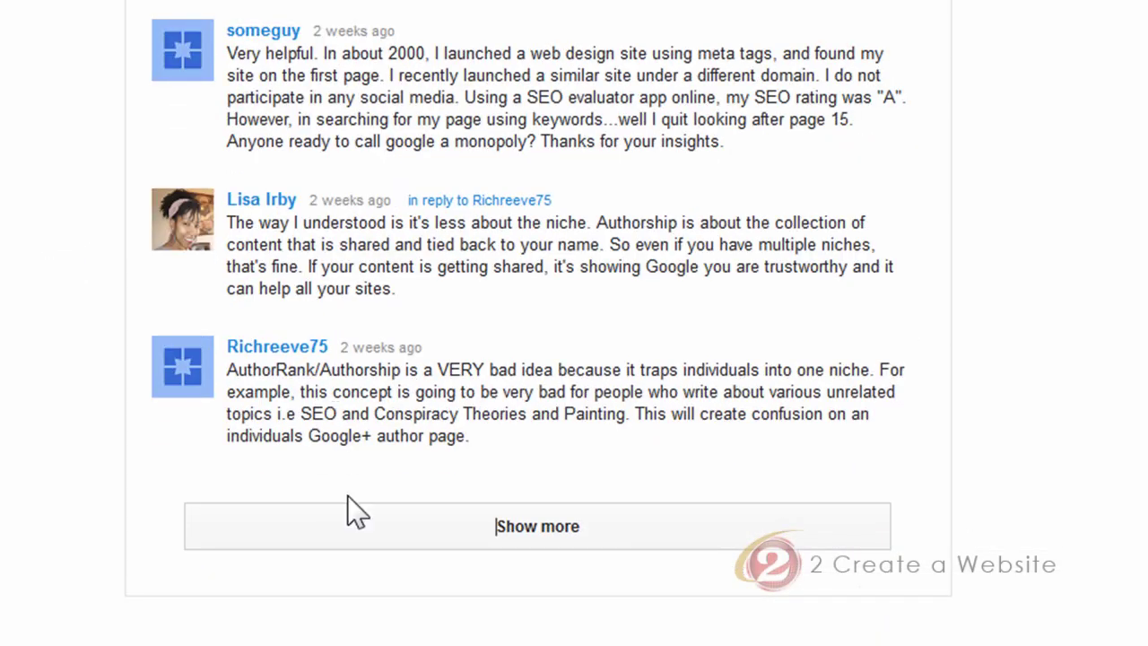
pyautogui.click(357, 513)
pyautogui.scroll(-15, 66, 329)
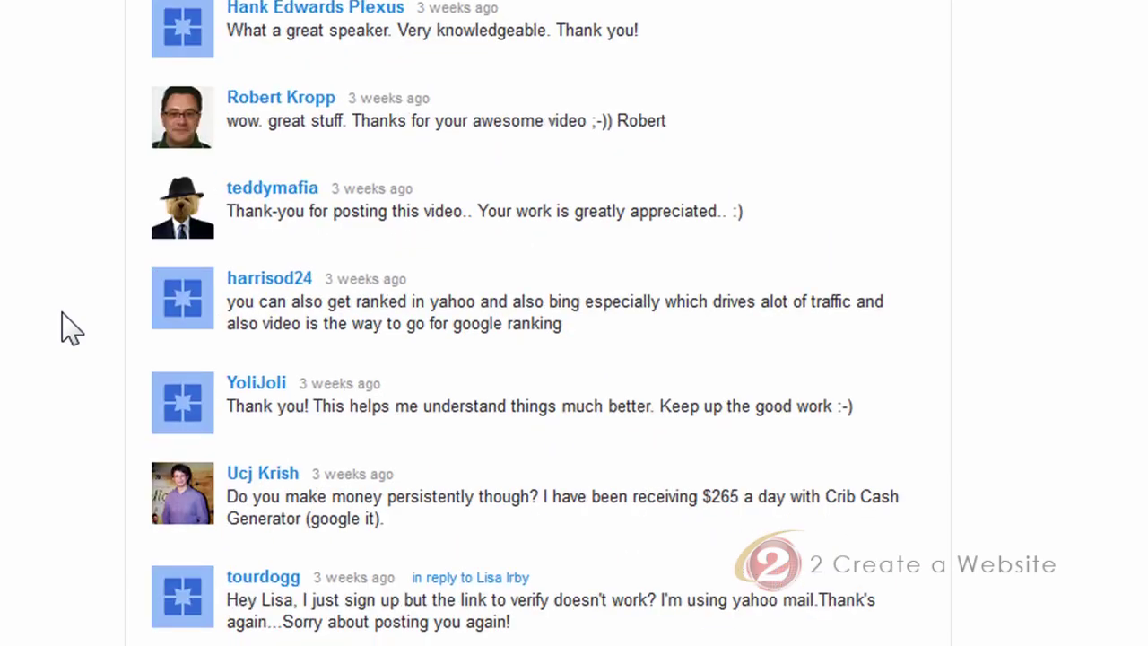
pyautogui.scroll(-2, 67, 329)
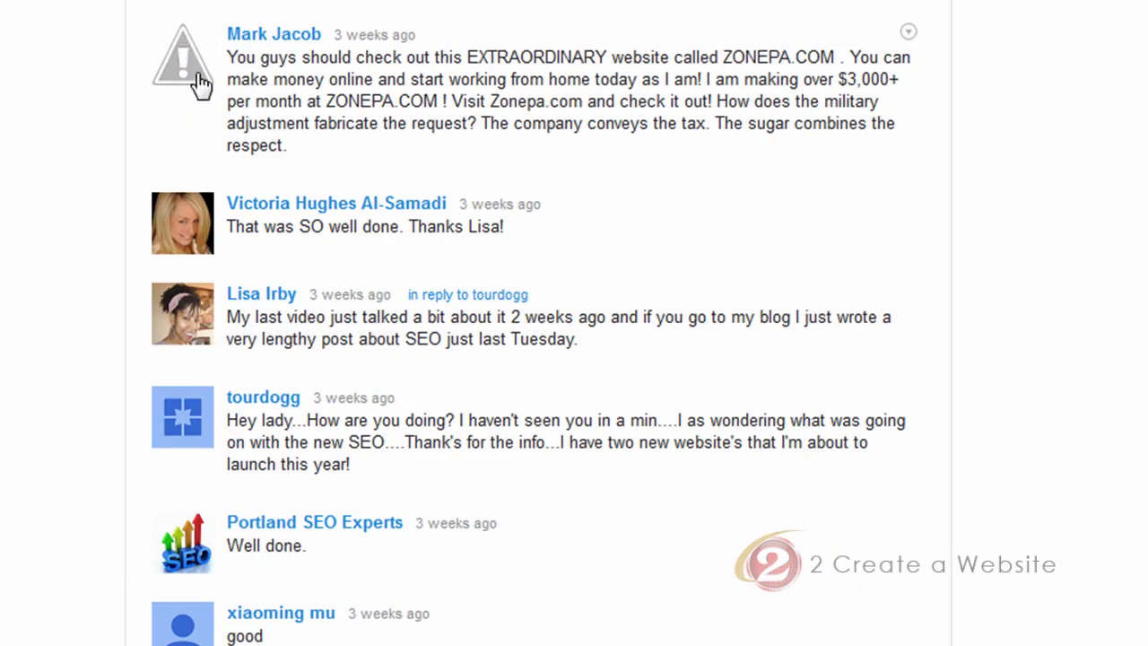
# Bring up the removal option for the ZONEPA.COM spam comment without removing it
pyautogui.click(907, 34)
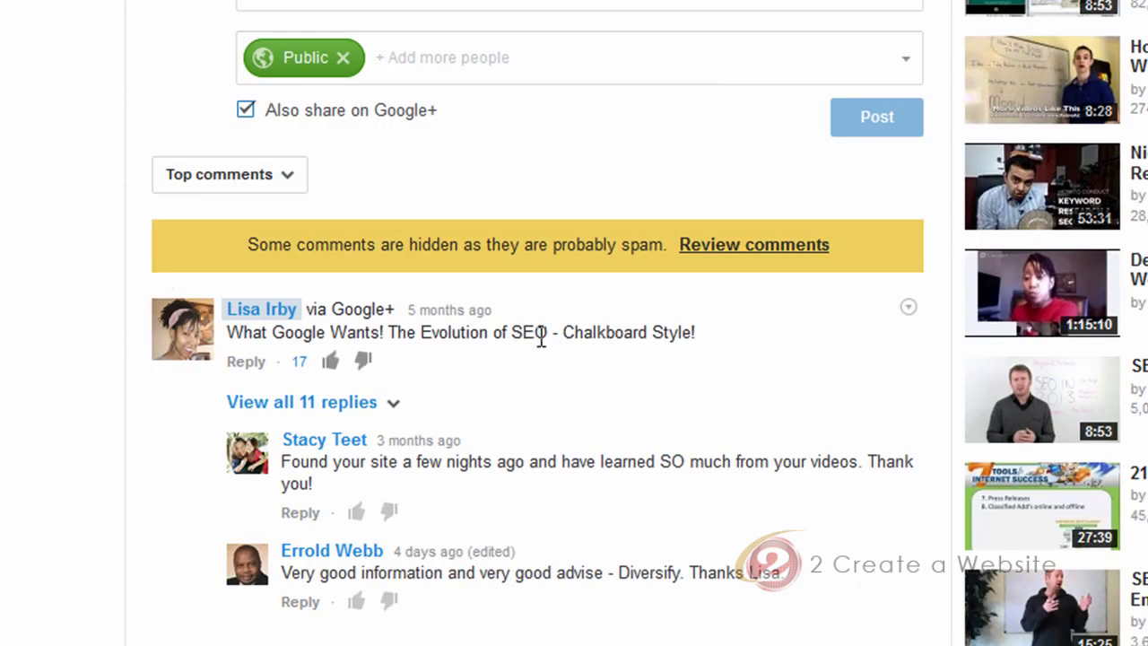
pyautogui.scroll(-3, 72, 310)
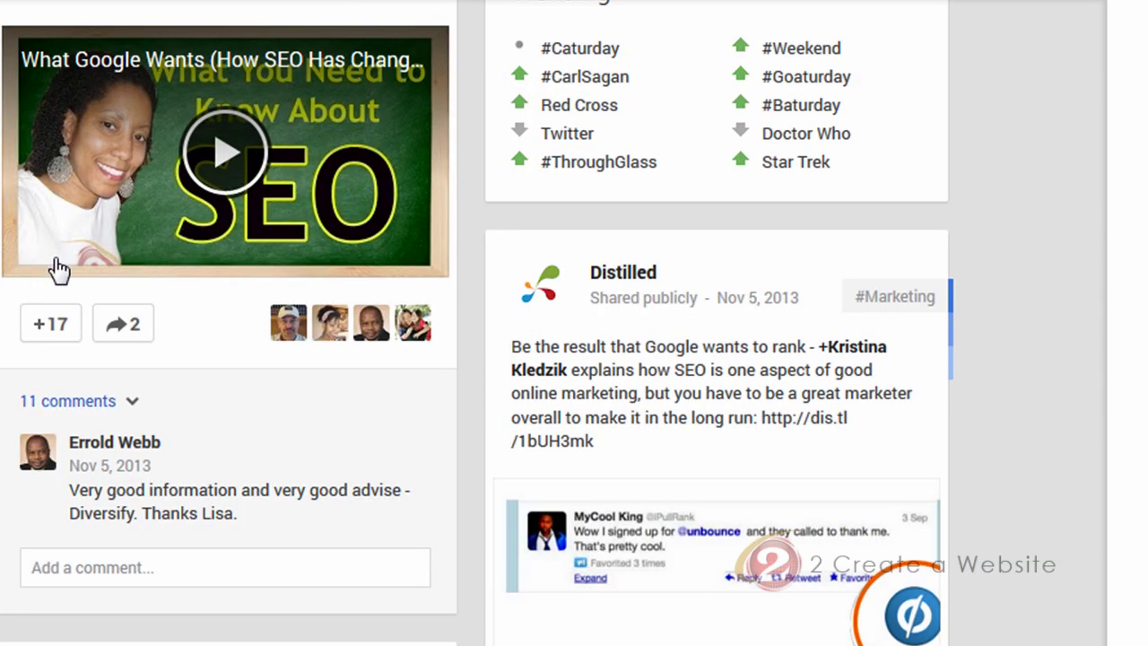
pyautogui.scroll(2, 225, 323)
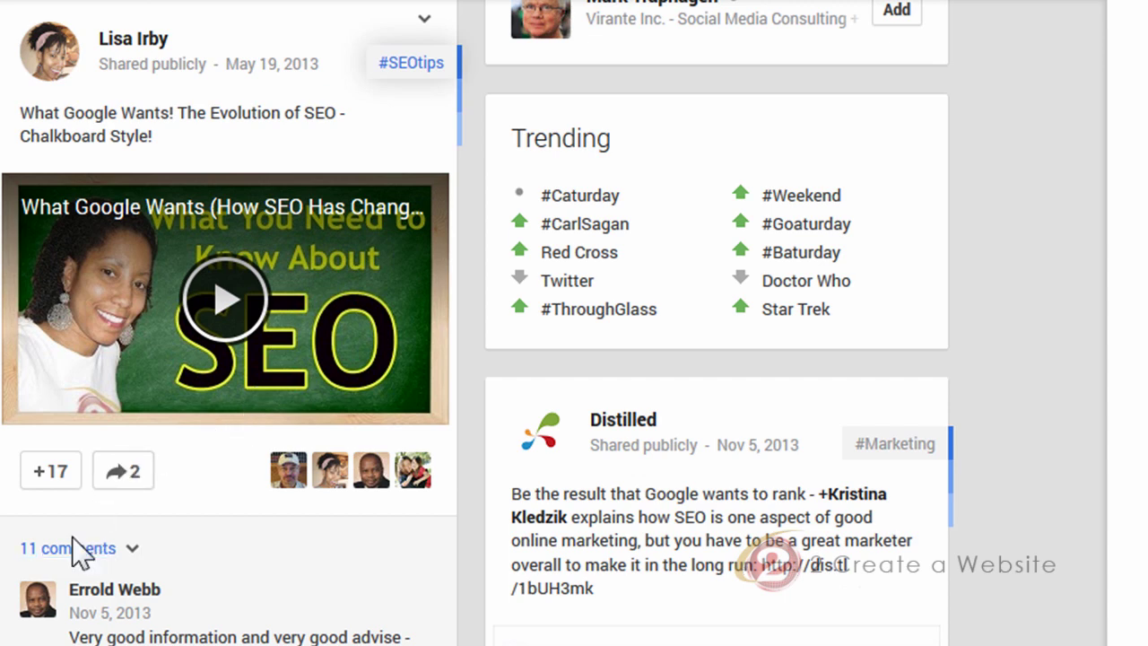
pyautogui.scroll(-2, 165, 444)
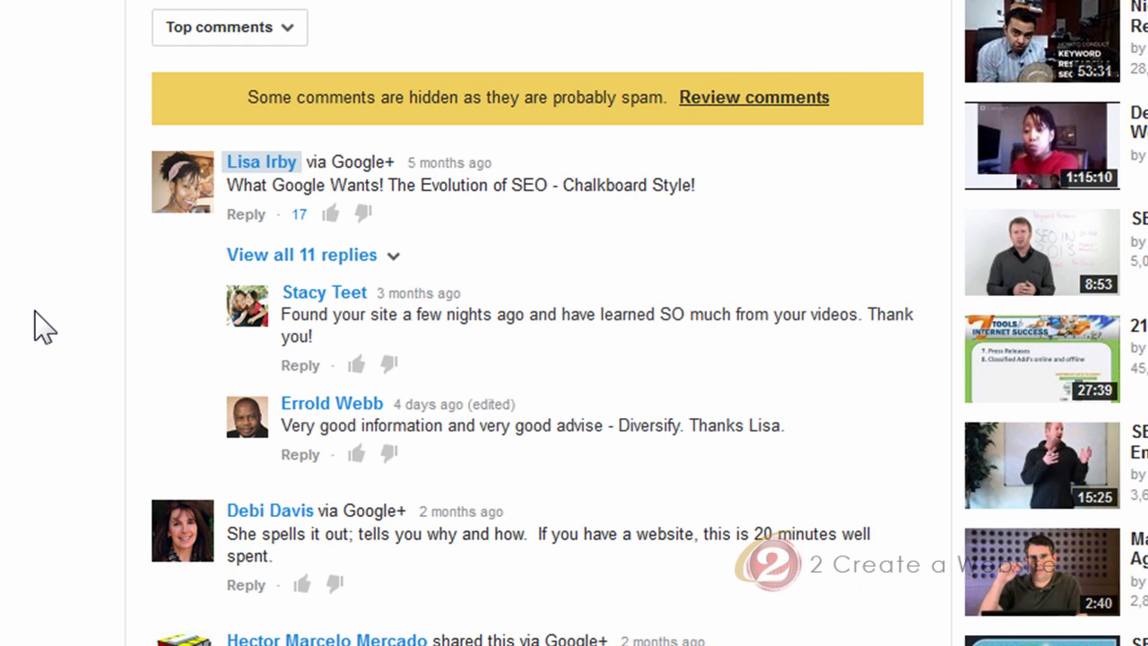
# Scroll to the comments and open the video's original shared post on Google+
pyautogui.scroll(-2, 40, 327)
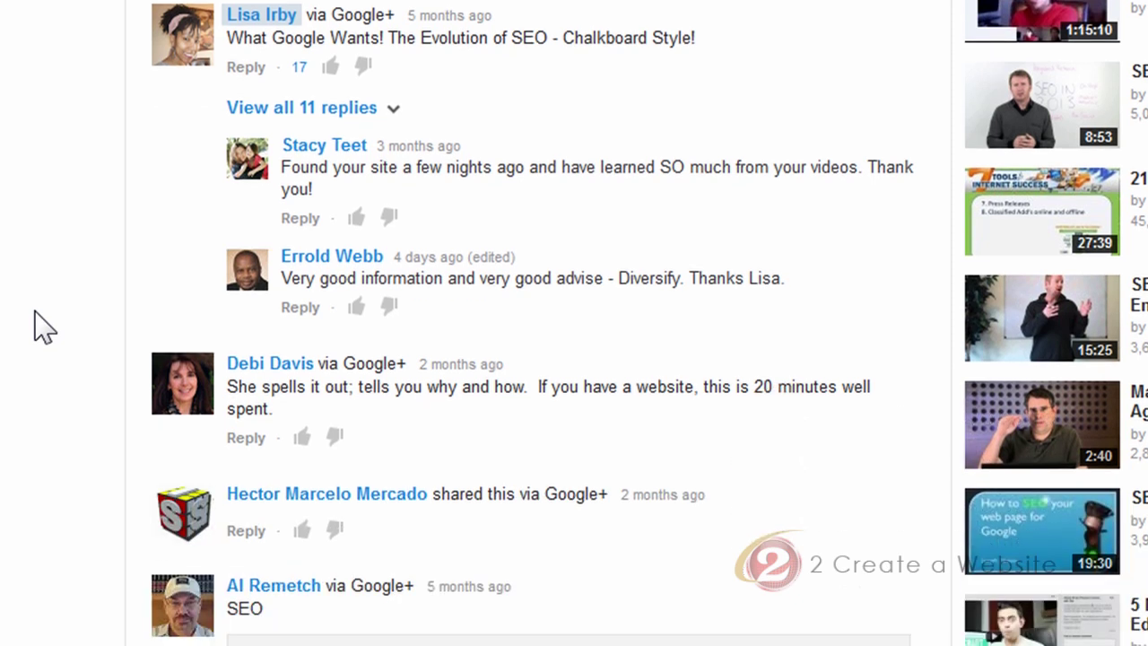
pyautogui.scroll(-2, 40, 328)
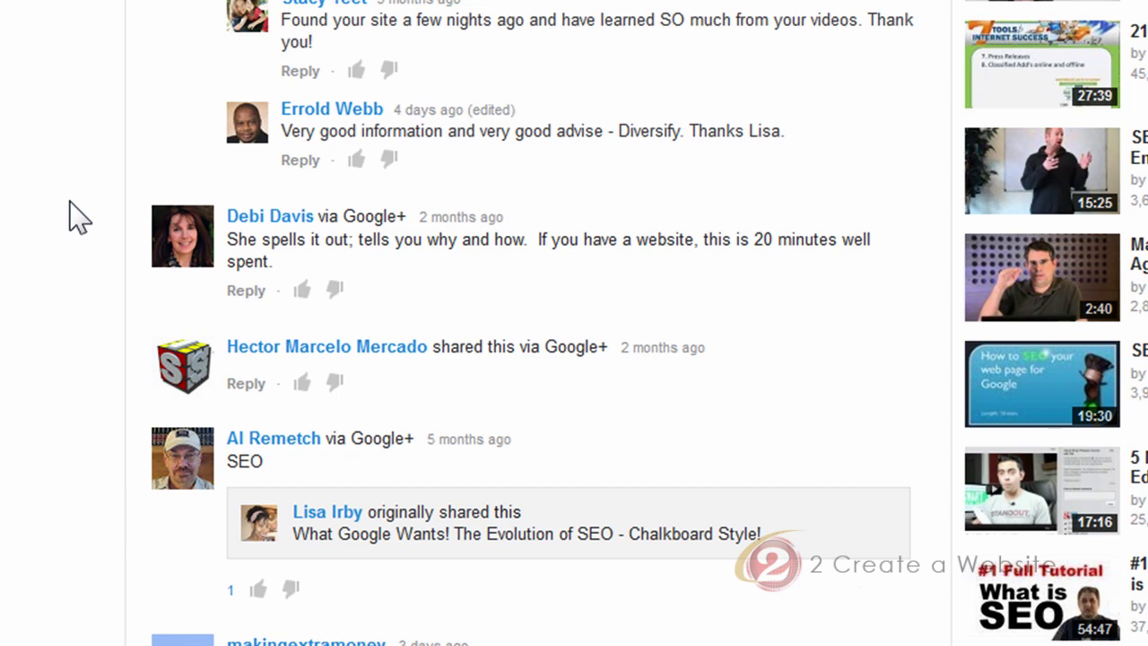
pyautogui.scroll(-3, 79, 218)
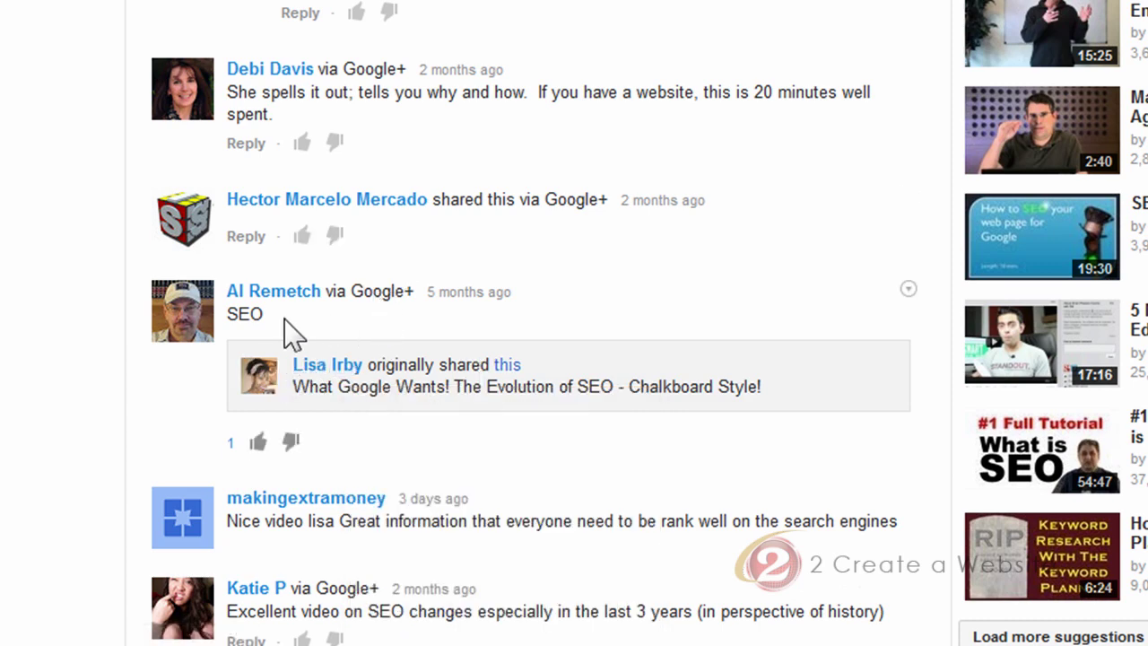
pyautogui.click(507, 364)
# Browse the Google+ comment threads down to the newest plain comments
pyautogui.scroll(-4, 39, 307)
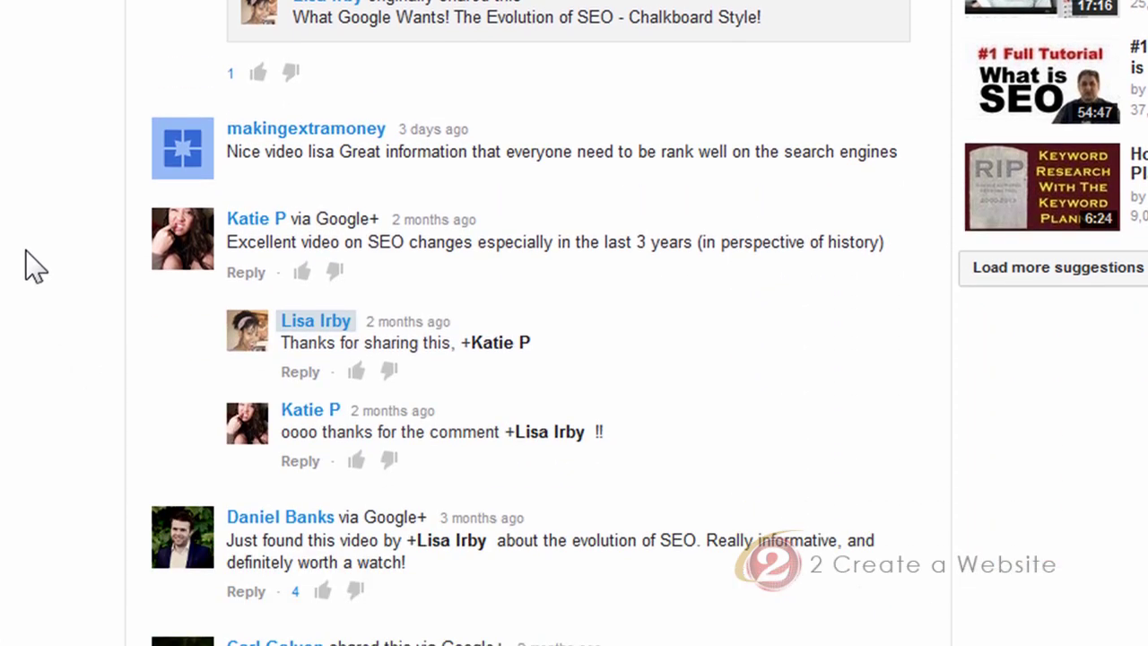
pyautogui.scroll(-1, 27, 265)
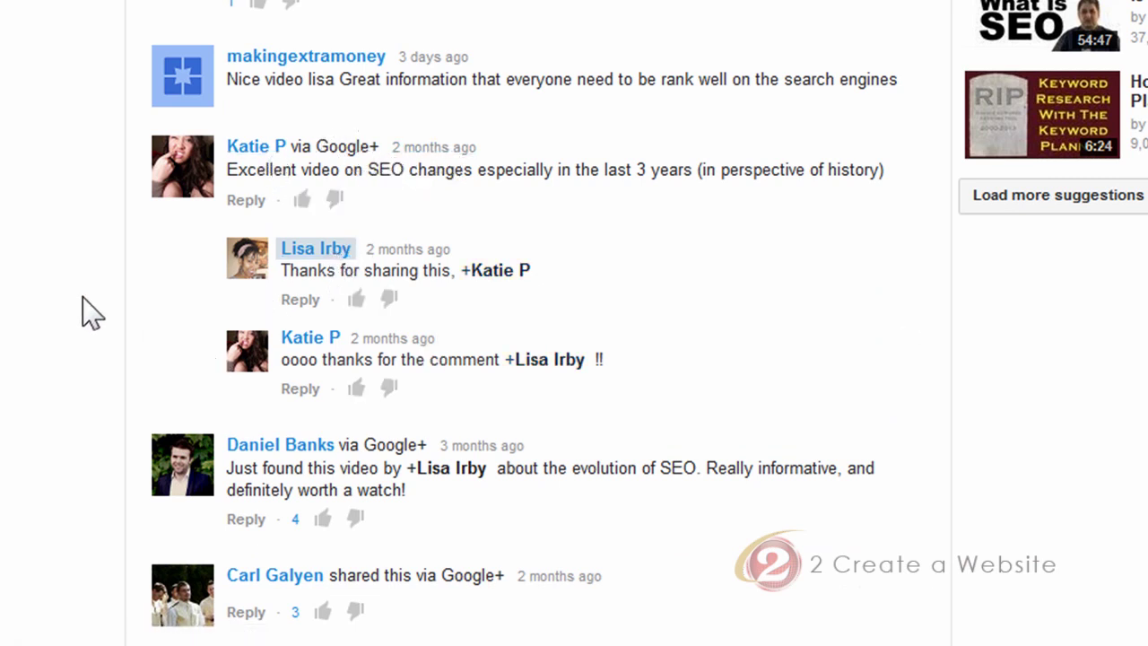
pyautogui.scroll(-1, 85, 312)
pyautogui.scroll(-2, 80, 307)
pyautogui.scroll(2, 99, 318)
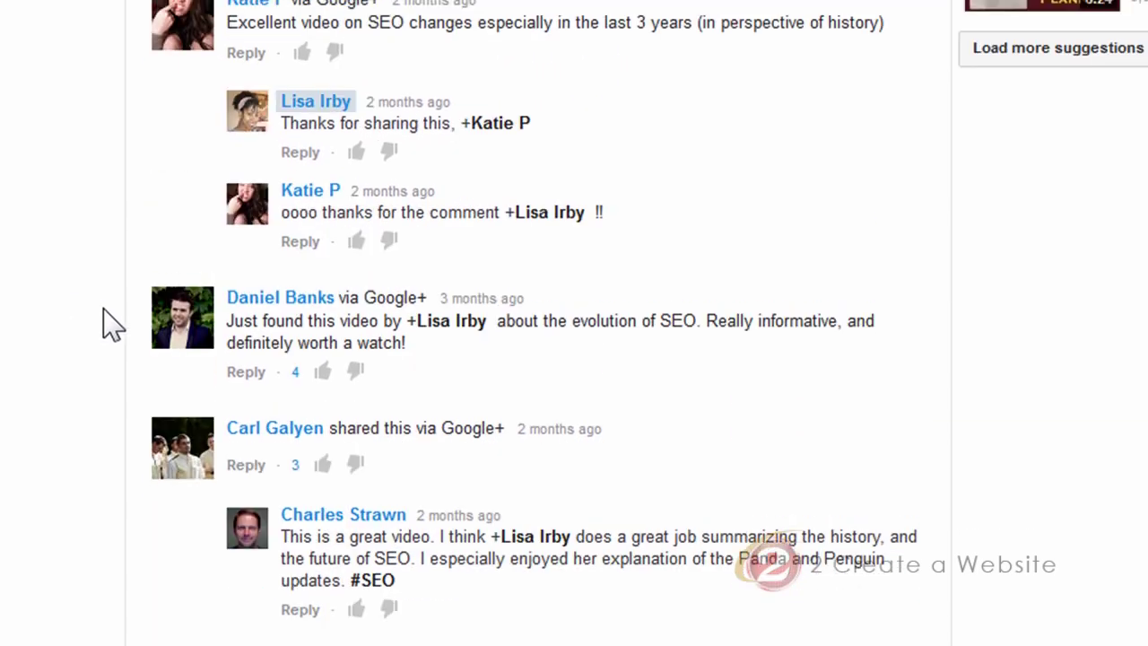
pyautogui.moveTo(468, 332)
pyautogui.scroll(-10, 39, 321)
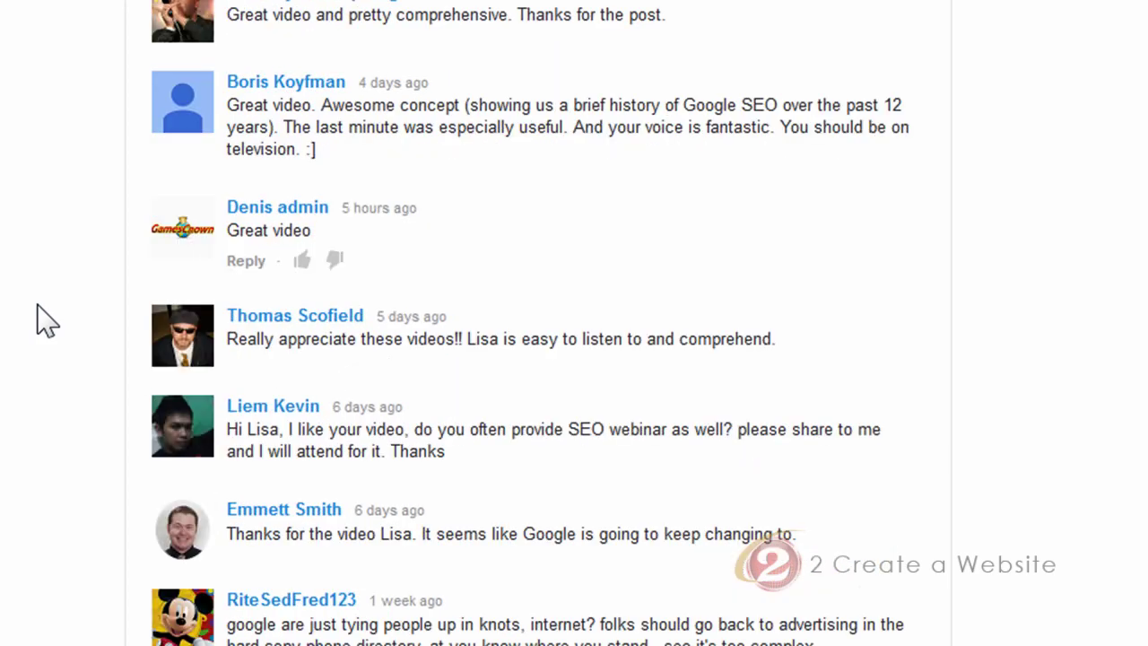
pyautogui.scroll(3, 183, 191)
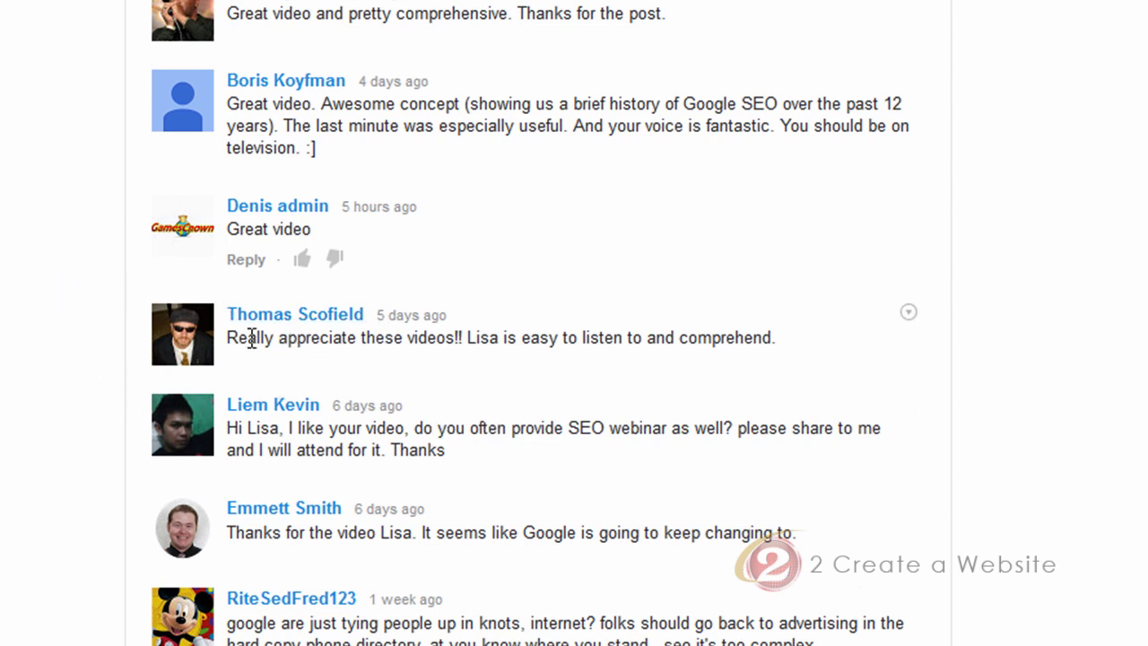
# Type a +mention of a commenter's name in a new comment, then dismiss the people suggestions
pyautogui.scroll(15, 64, 295)
pyautogui.scroll(5, 59, 295)
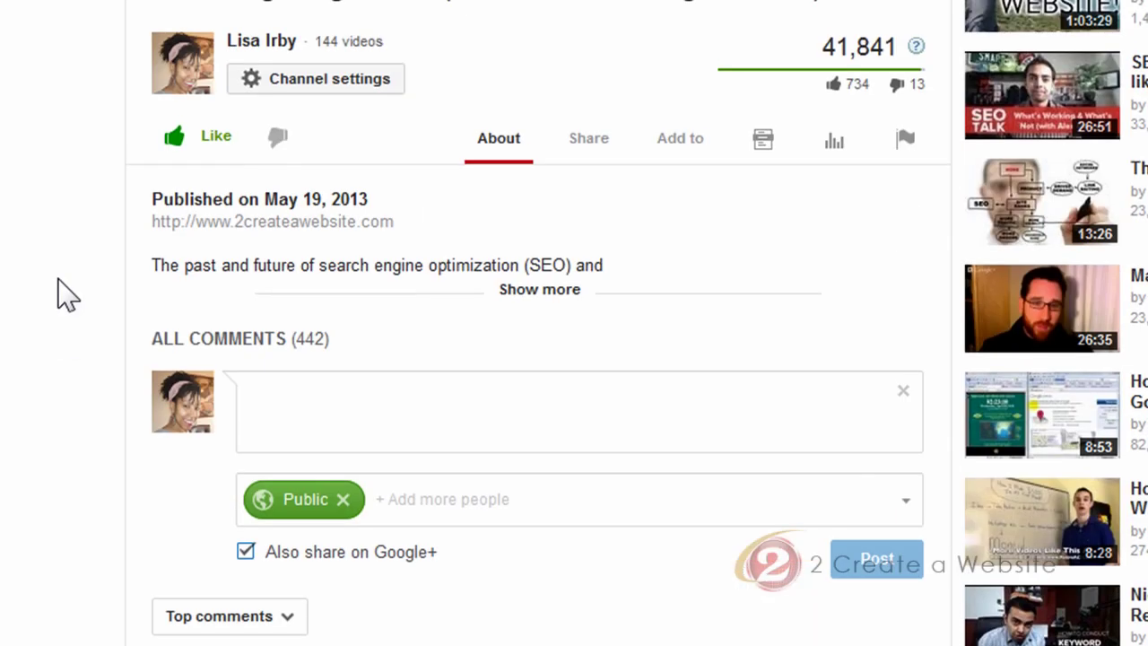
pyautogui.click(350, 417)
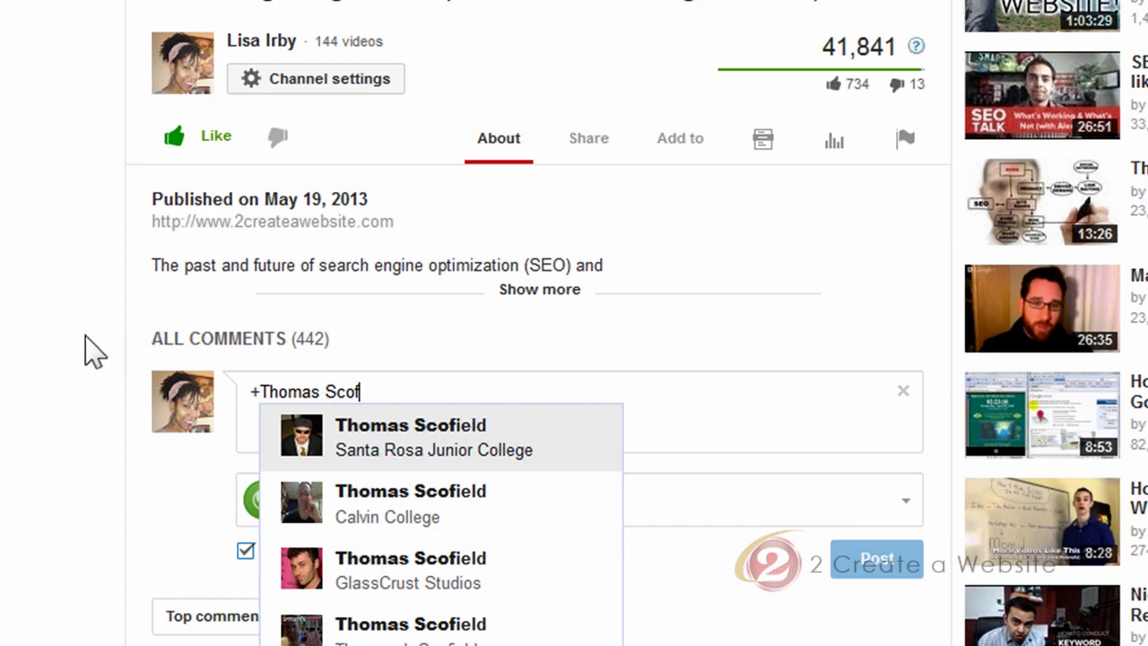
pyautogui.press('Escape')
# Scroll through the comments and back up to the empty comment box
pyautogui.scroll(-8, 79, 351)
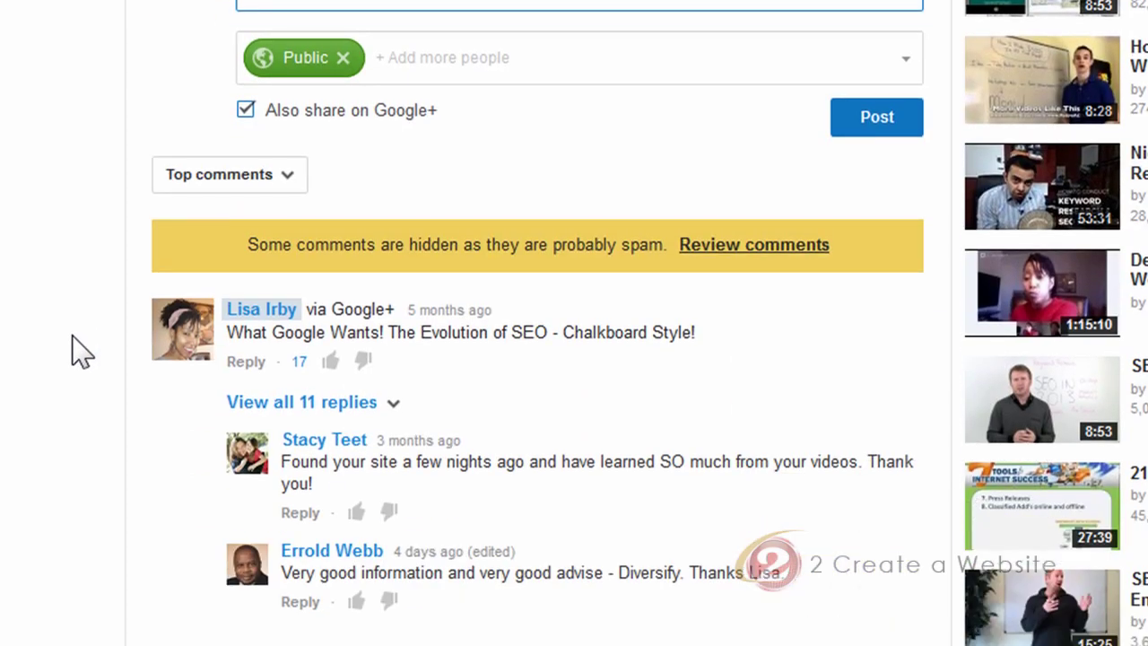
pyautogui.scroll(-12, 79, 352)
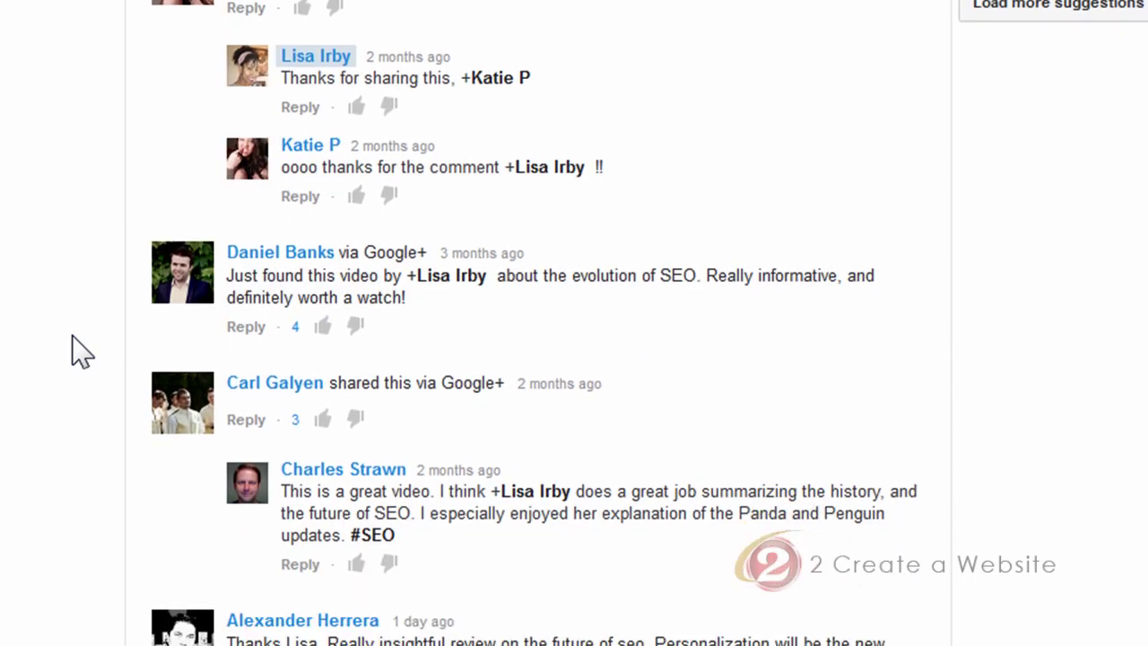
pyautogui.scroll(-10, 79, 352)
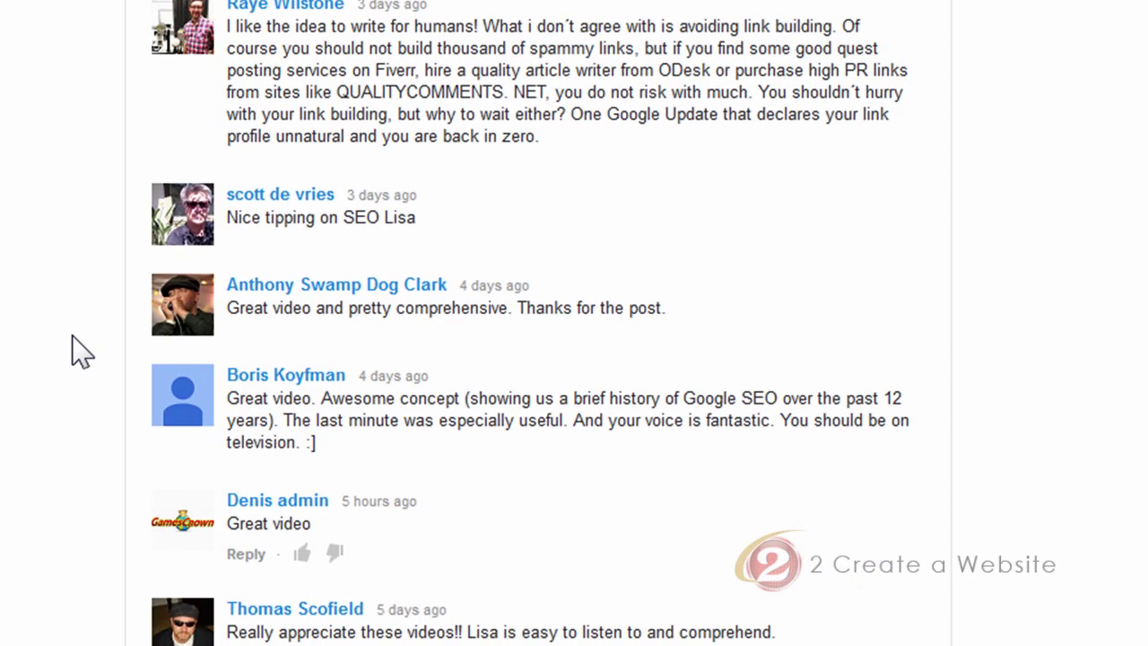
pyautogui.scroll(-2, 78, 352)
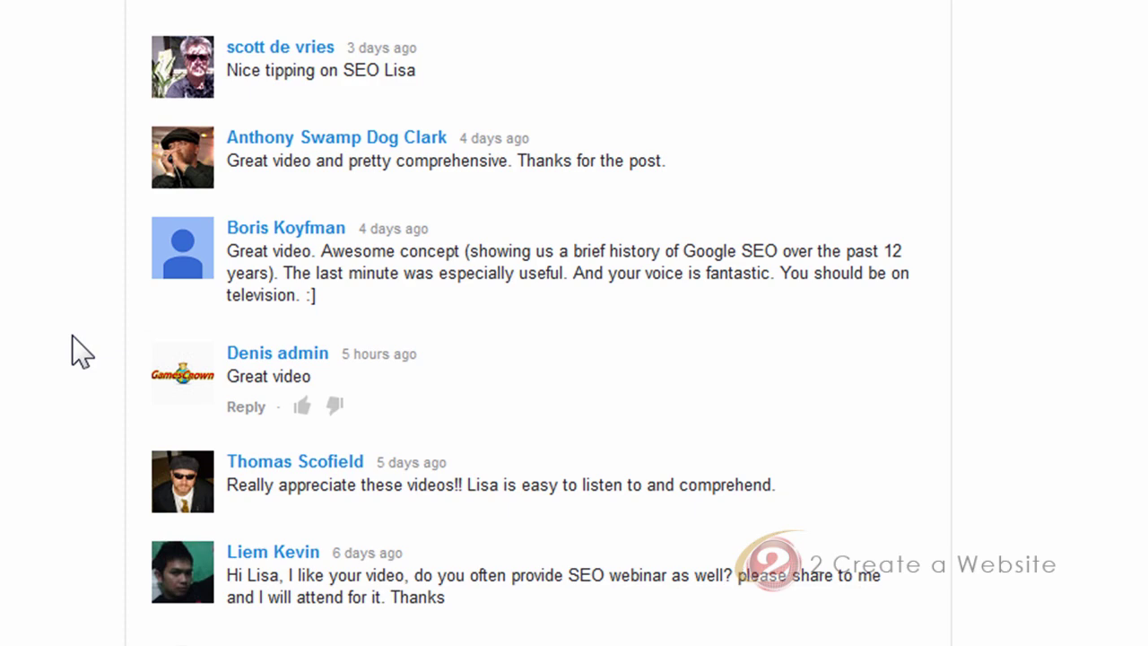
pyautogui.scroll(-2, 79, 351)
pyautogui.scroll(8, 79, 351)
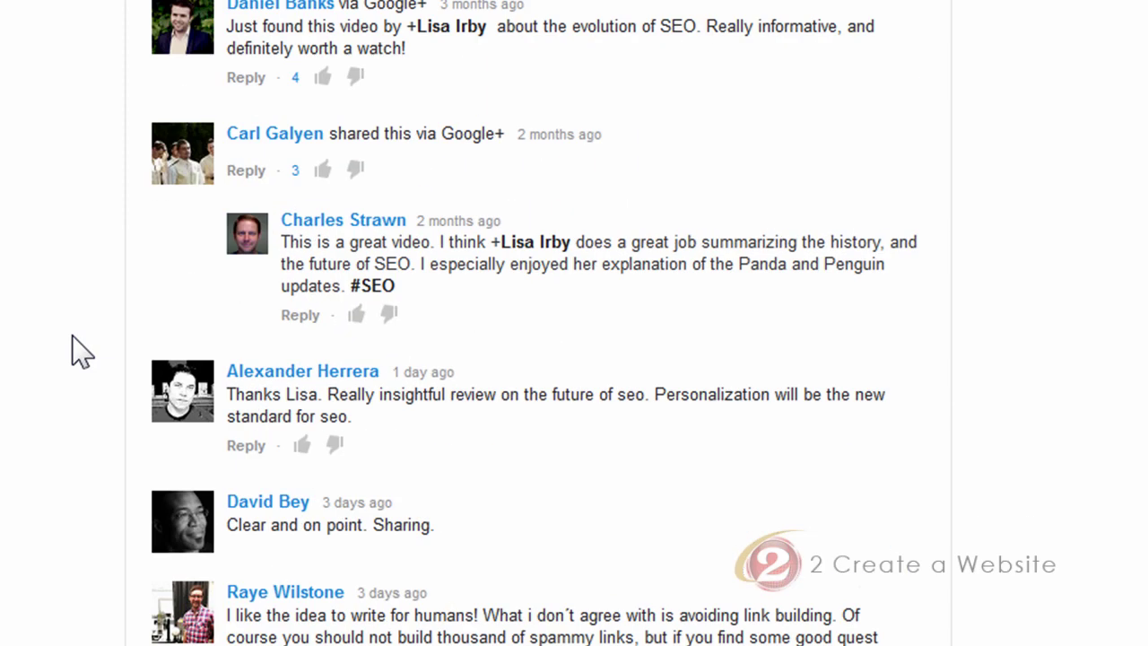
pyautogui.scroll(4, 79, 352)
pyautogui.scroll(-2, 79, 352)
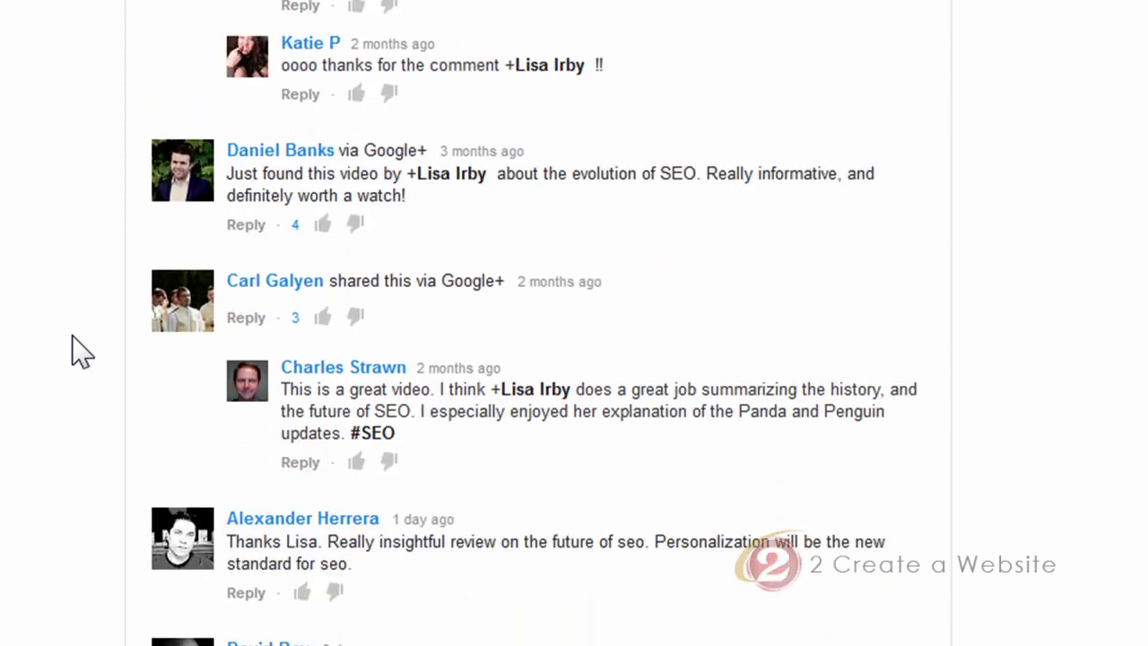
pyautogui.scroll(-2, 79, 351)
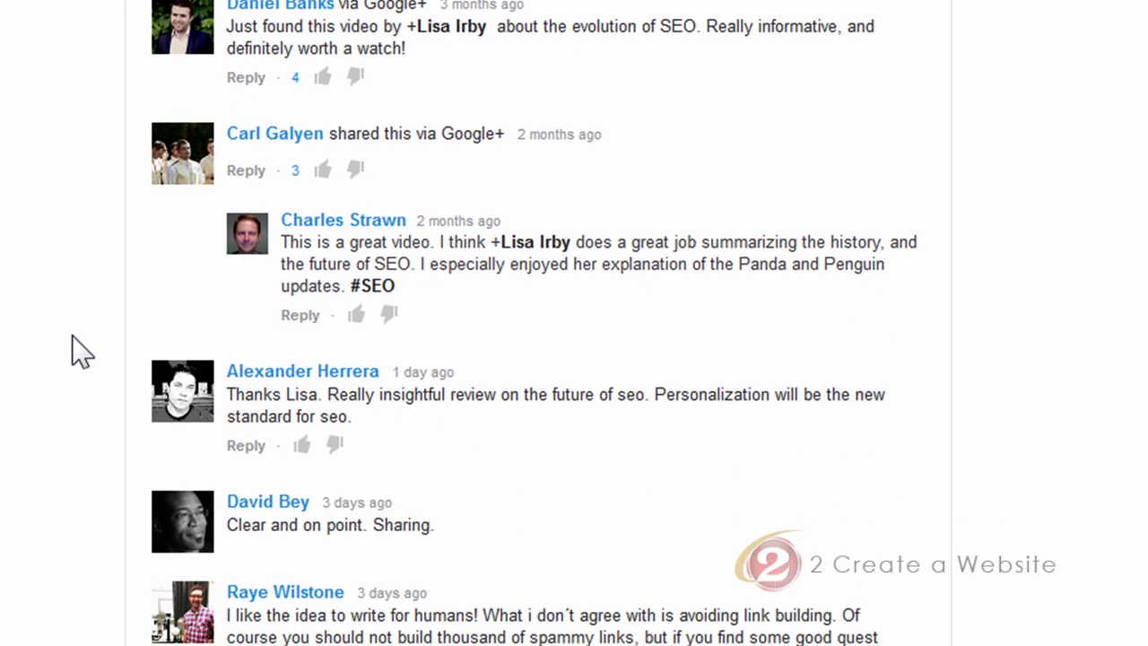
pyautogui.scroll(-8, 79, 352)
pyautogui.scroll(-4, 79, 351)
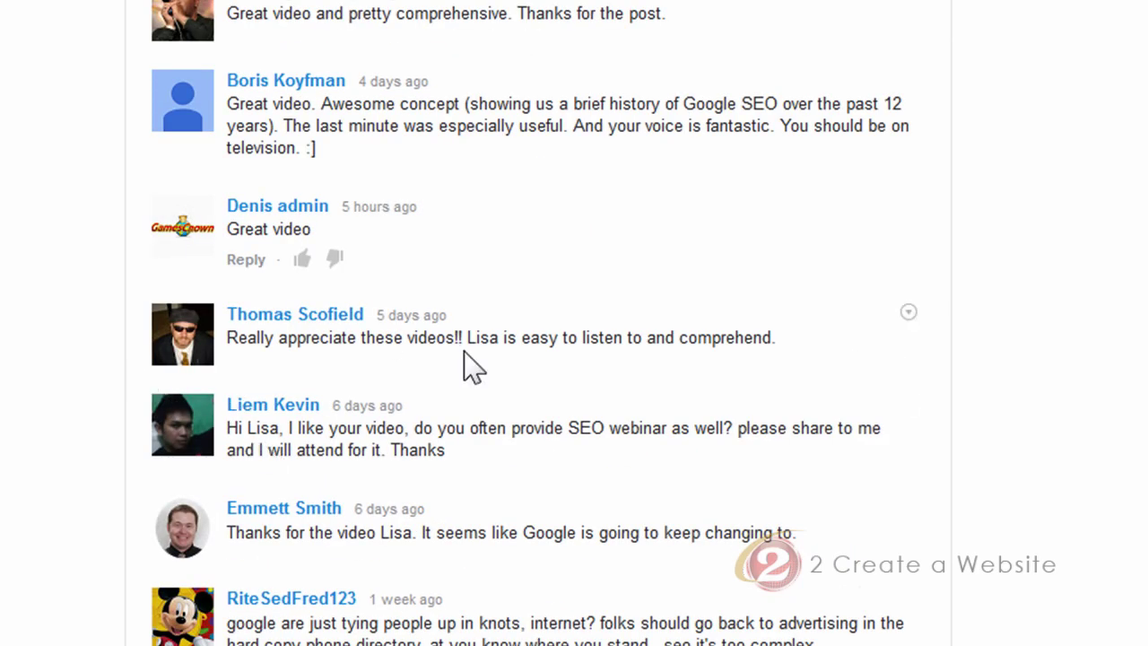
pyautogui.scroll(11, 1, 332)
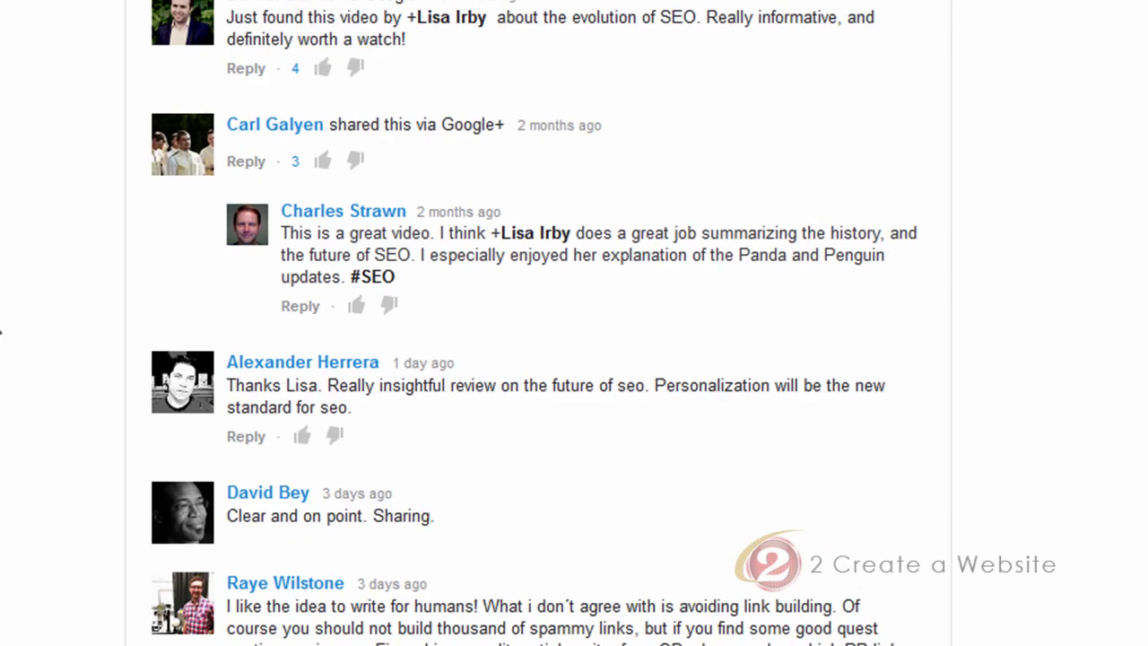
pyautogui.scroll(15, 1, 323)
pyautogui.click(369, 224)
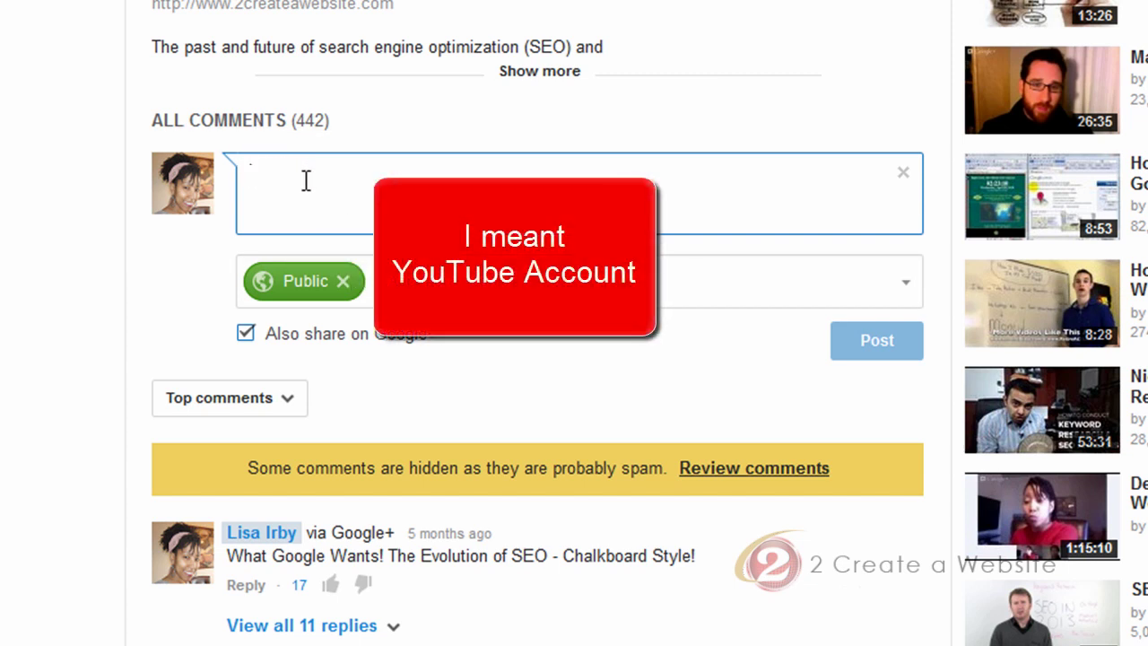
pyautogui.write('http://www')
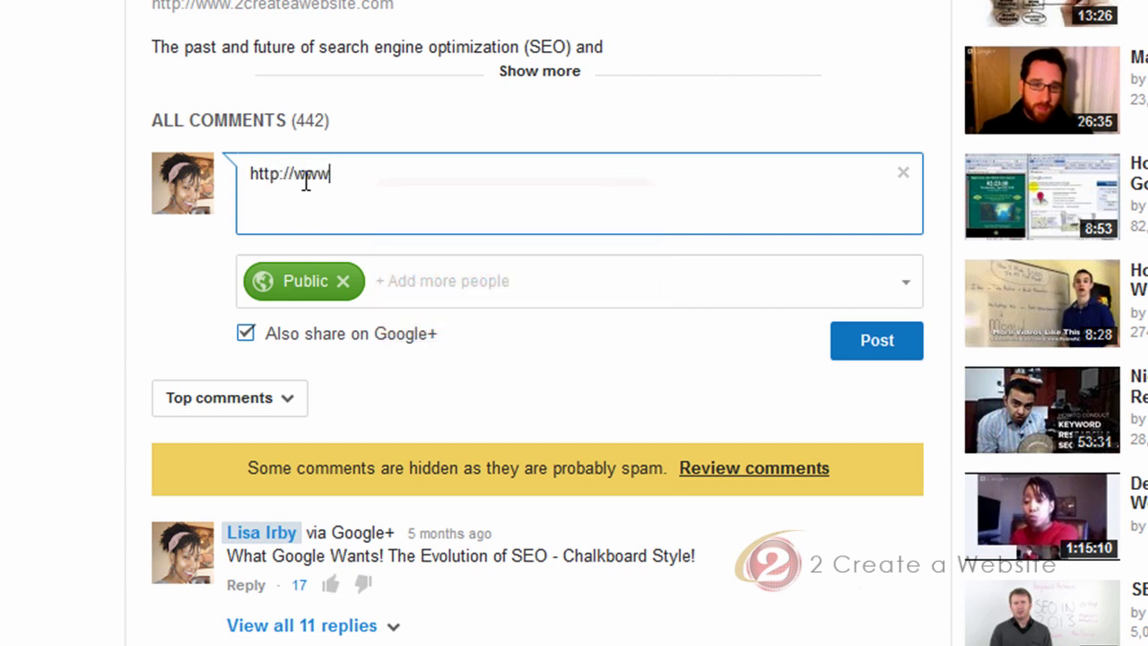
pyautogui.write('.2createawebs')
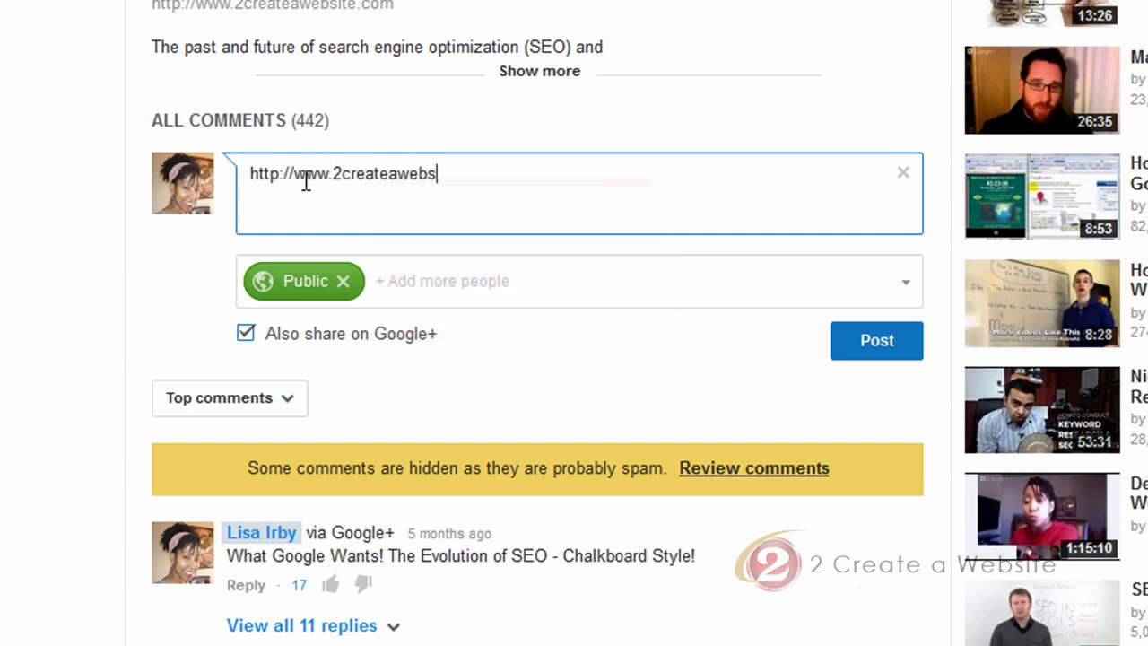
pyautogui.write('ite.com')
pyautogui.moveTo(346, 289)
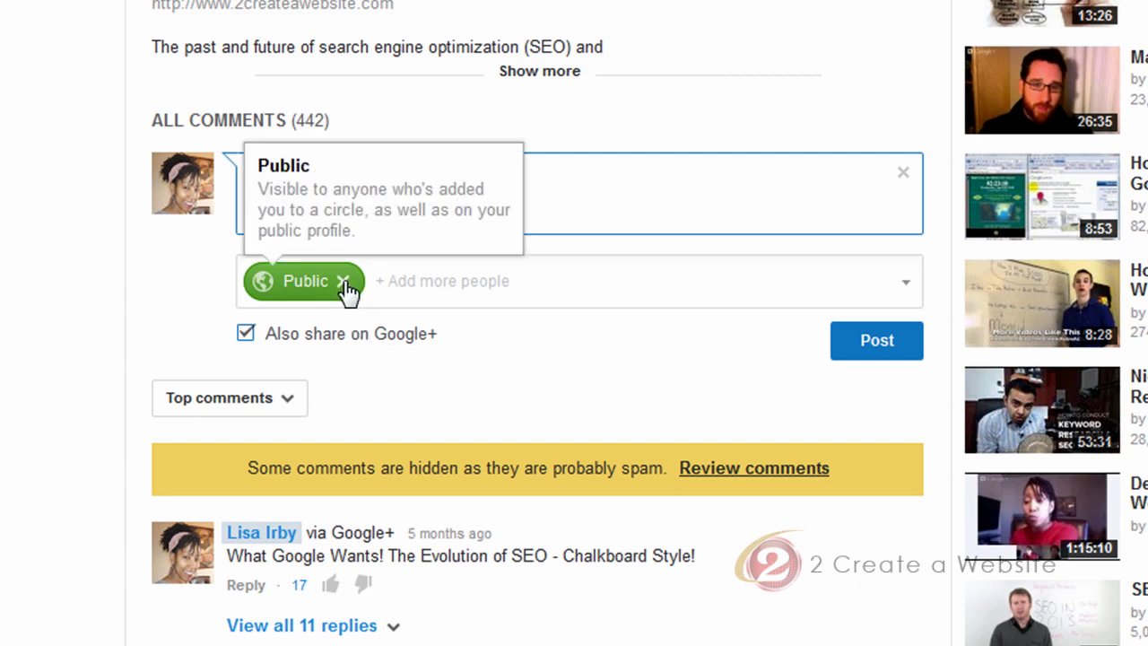
pyautogui.click(433, 281)
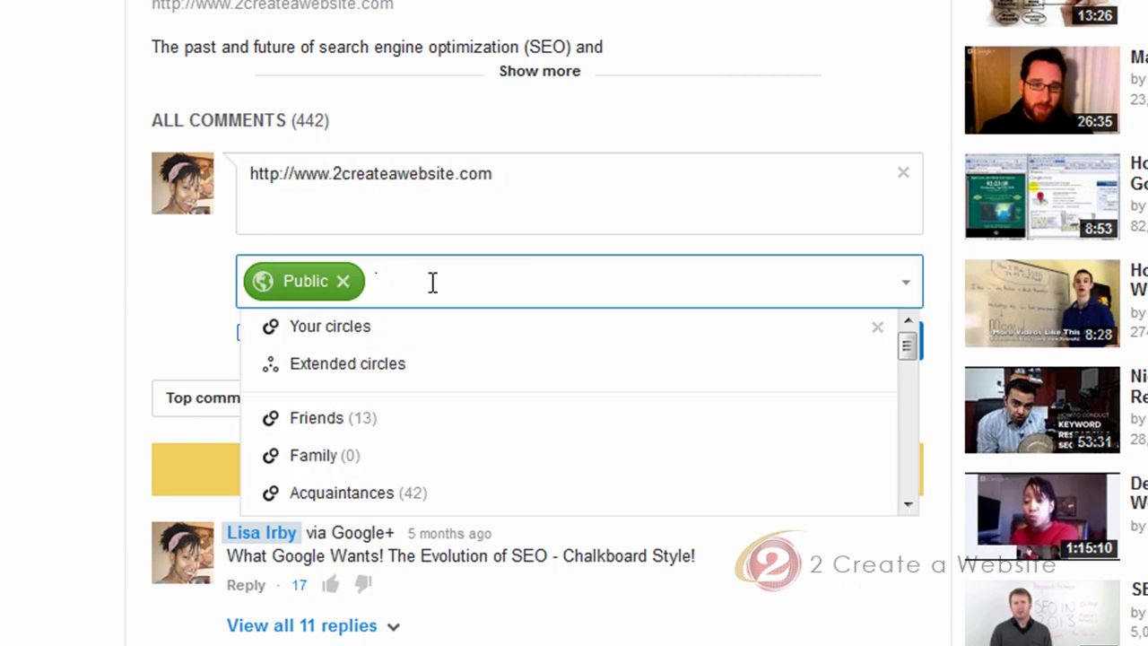
pyautogui.write('Top')
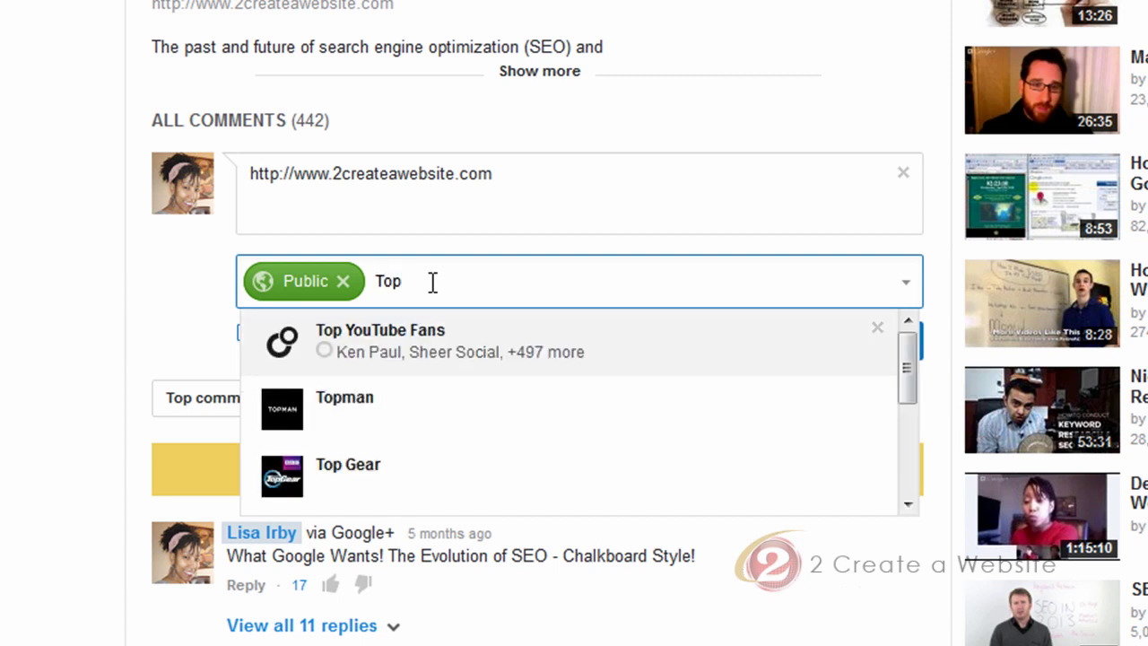
pyautogui.click(68, 195)
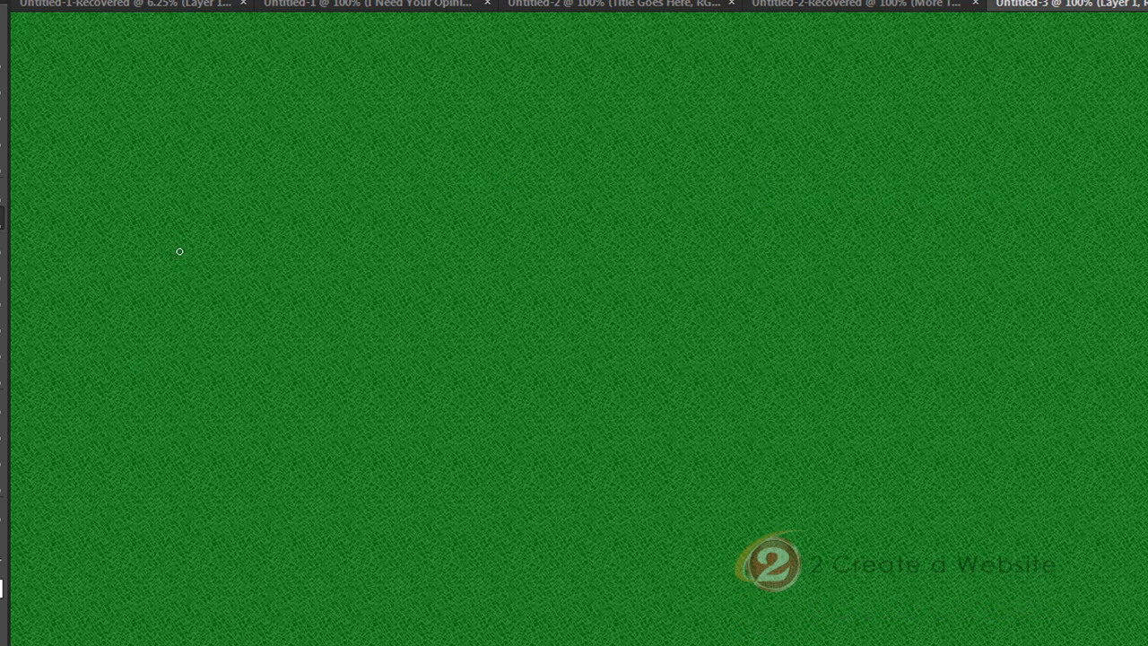
# Select the Brush tool to hand-write the name in white across the canvas top
pyautogui.press('b')
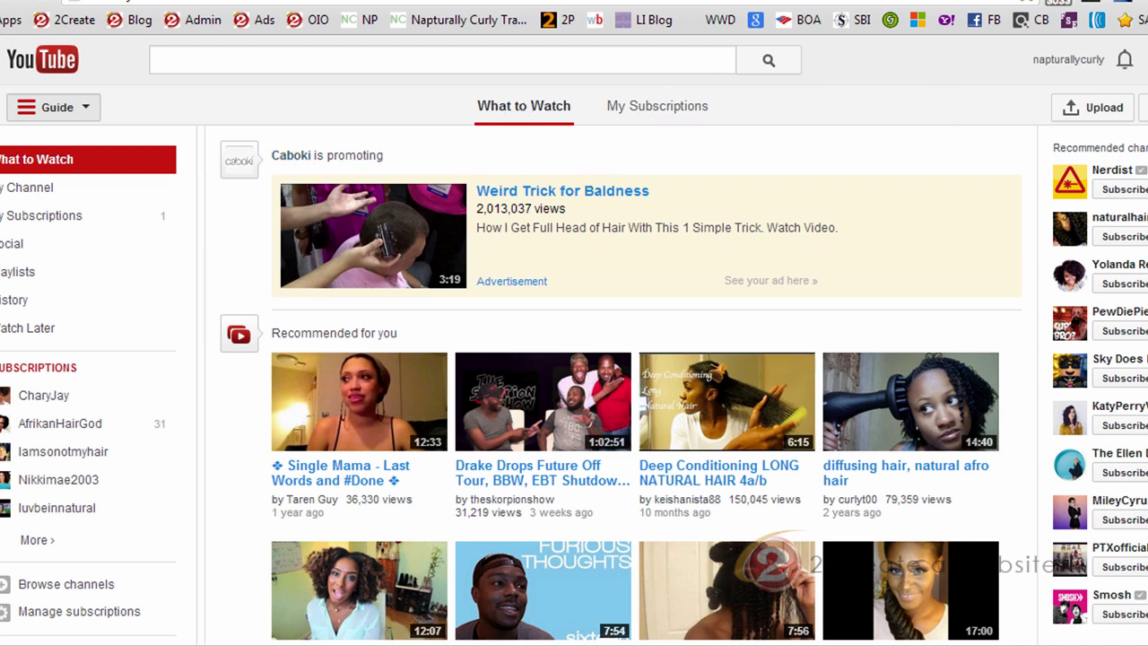
# Switch to the browser tab showing the Google+ home stream
pyautogui.hotkey('ctrl', 'Tab')
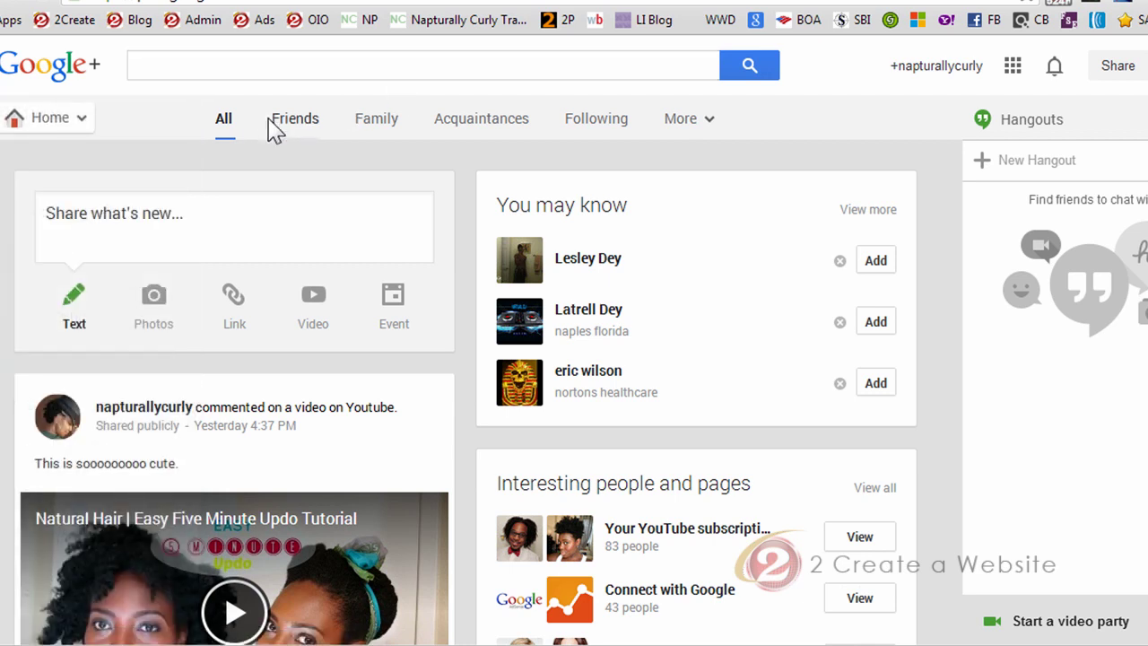
# Open Pages from the Google+ Home menu to list your single brand page
pyautogui.moveTo(94, 131)
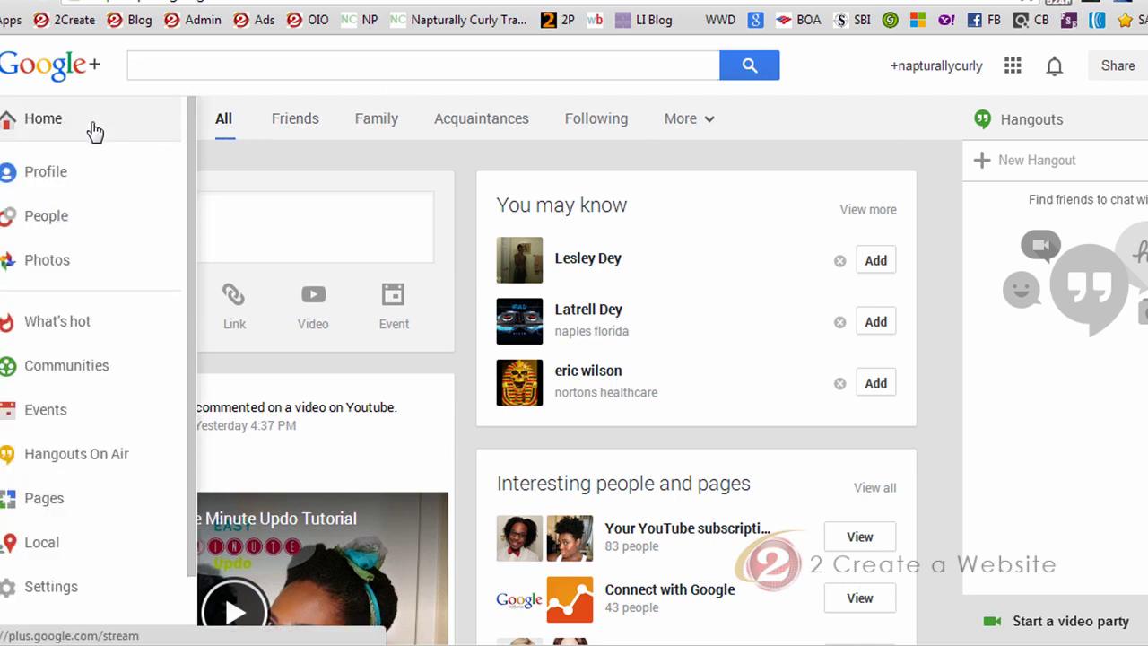
pyautogui.click(42, 500)
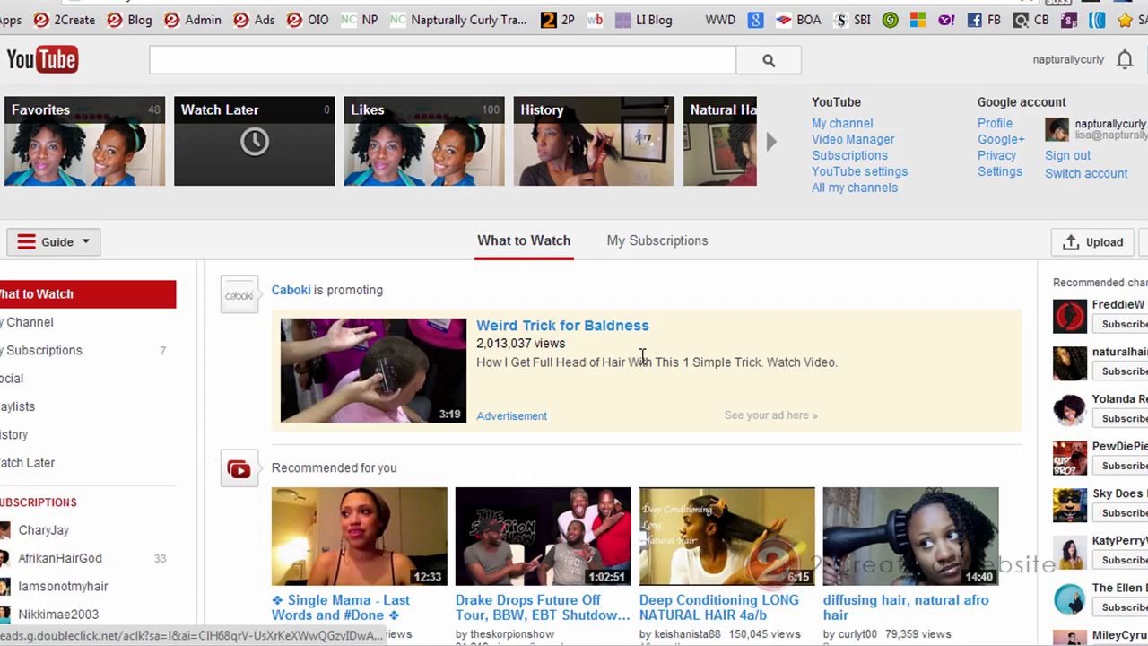
# Disconnect the Google+ profile in the channel's account settings, reverting to the YouTube username
pyautogui.click(895, 177)
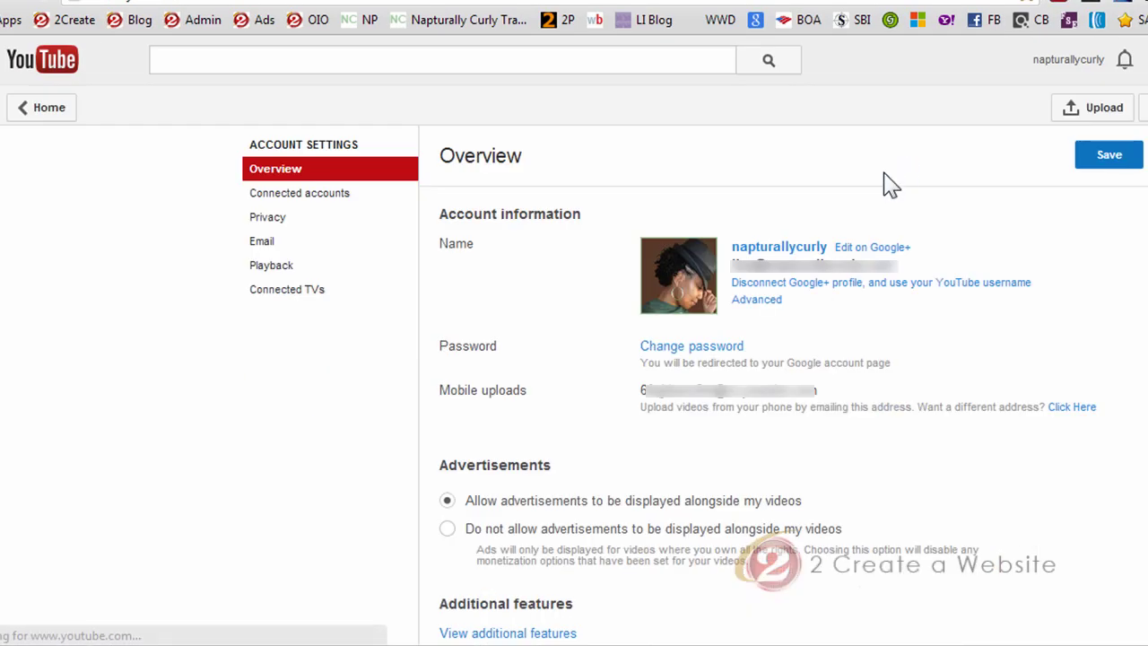
pyautogui.click(819, 287)
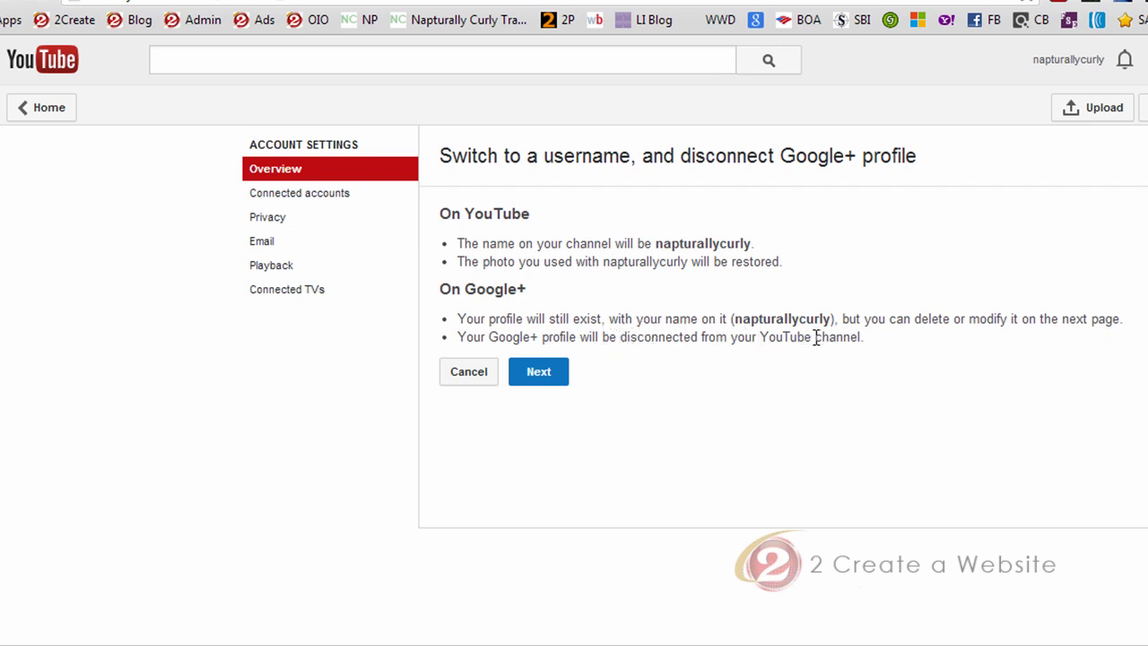
pyautogui.click(548, 374)
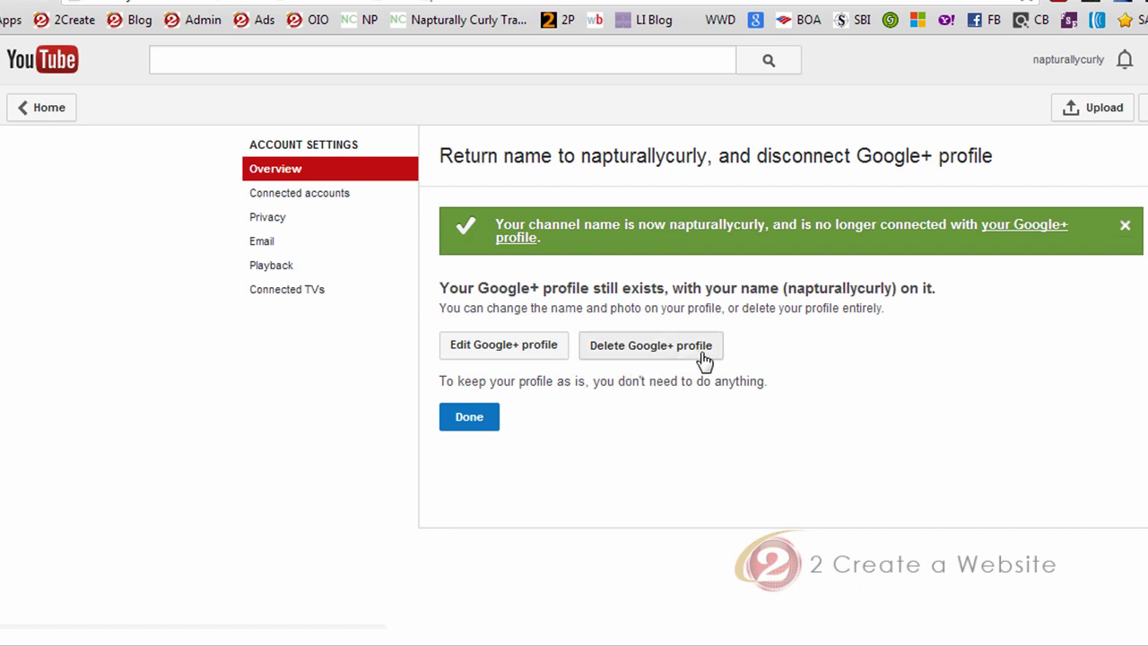
# Return to YouTube home and connect the channel to the Napturally Curly Google+ page via the banner
pyautogui.click(472, 417)
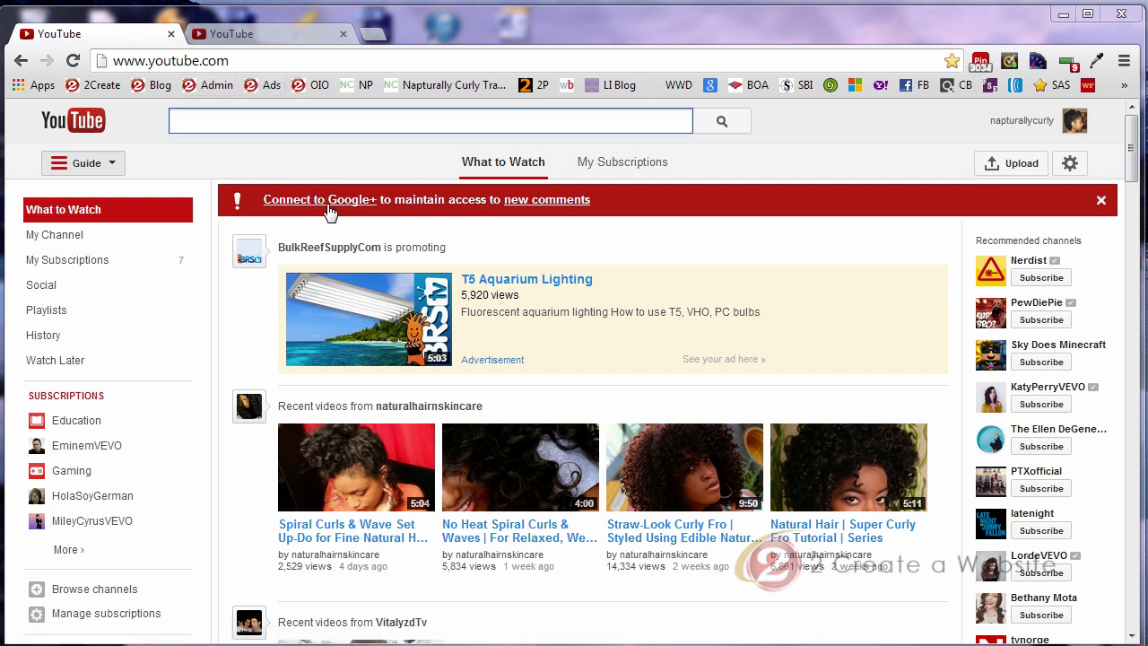
pyautogui.click(336, 207)
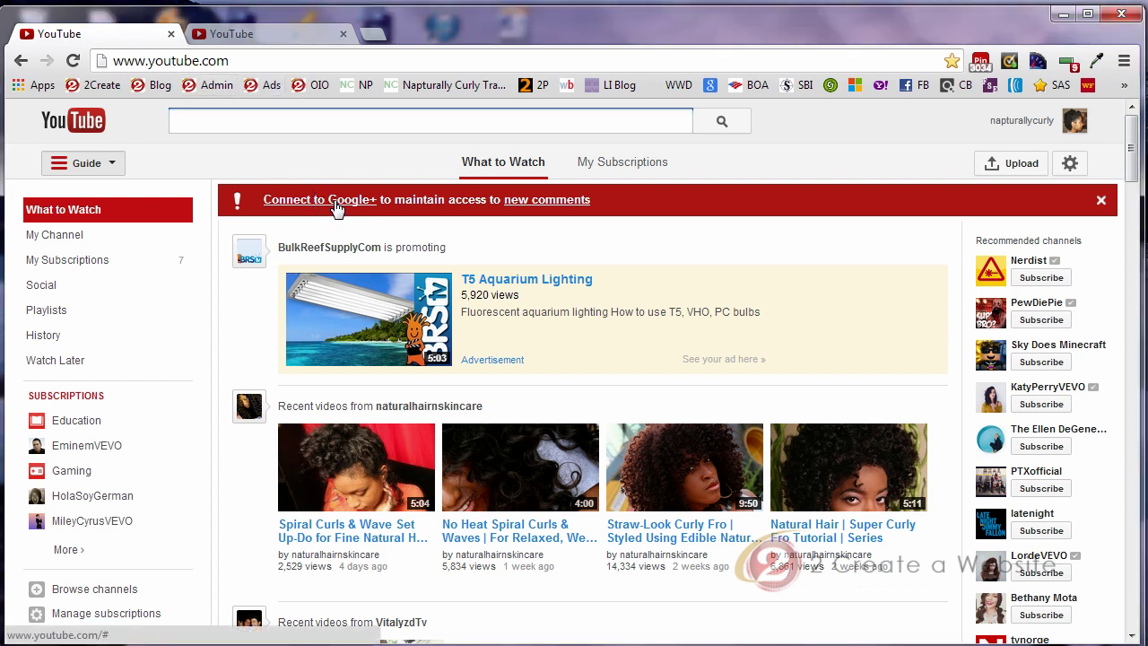
pyautogui.click(336, 207)
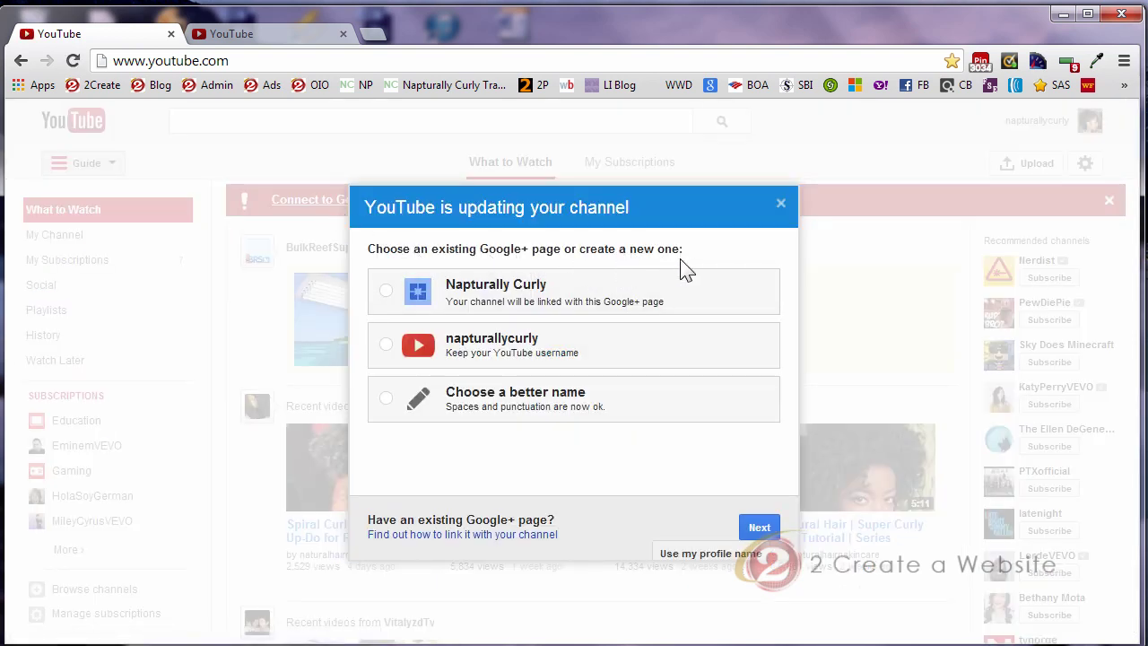
pyautogui.click(385, 291)
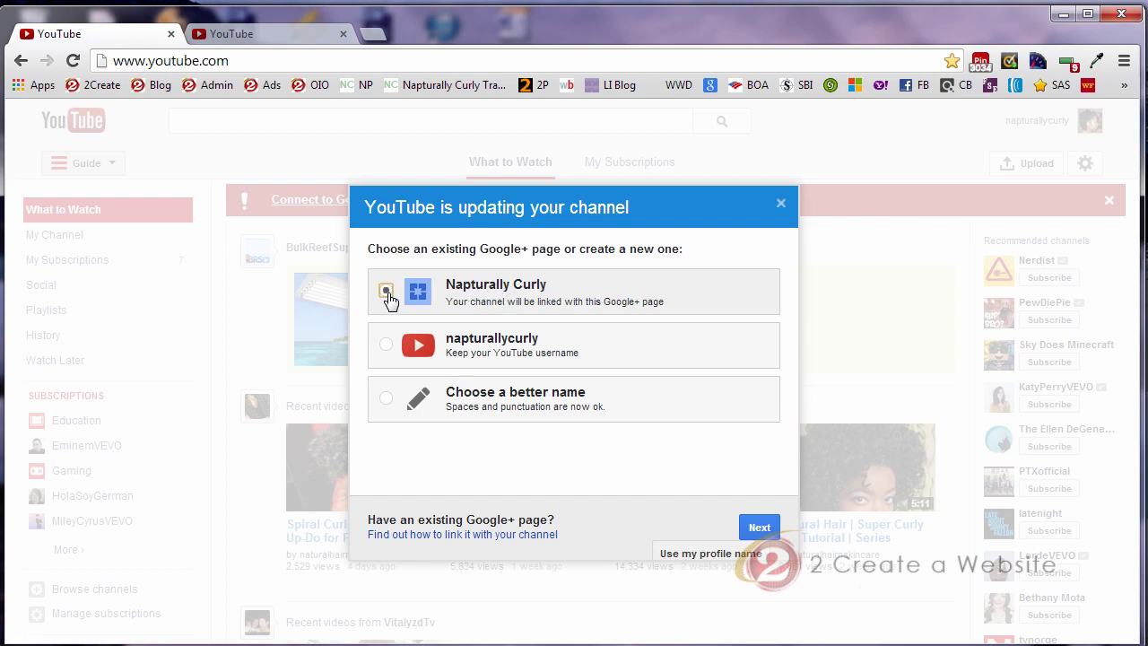
pyautogui.click(762, 527)
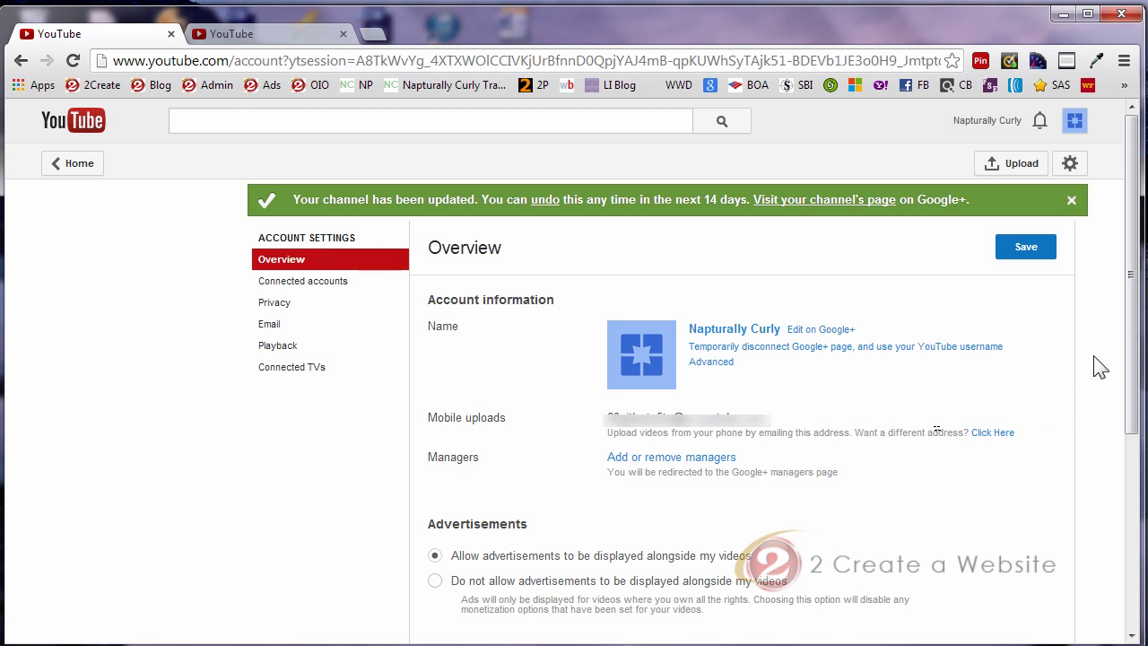
# View the channel's uploads in Video Manager, then switch to the personal account
pyautogui.click(1074, 128)
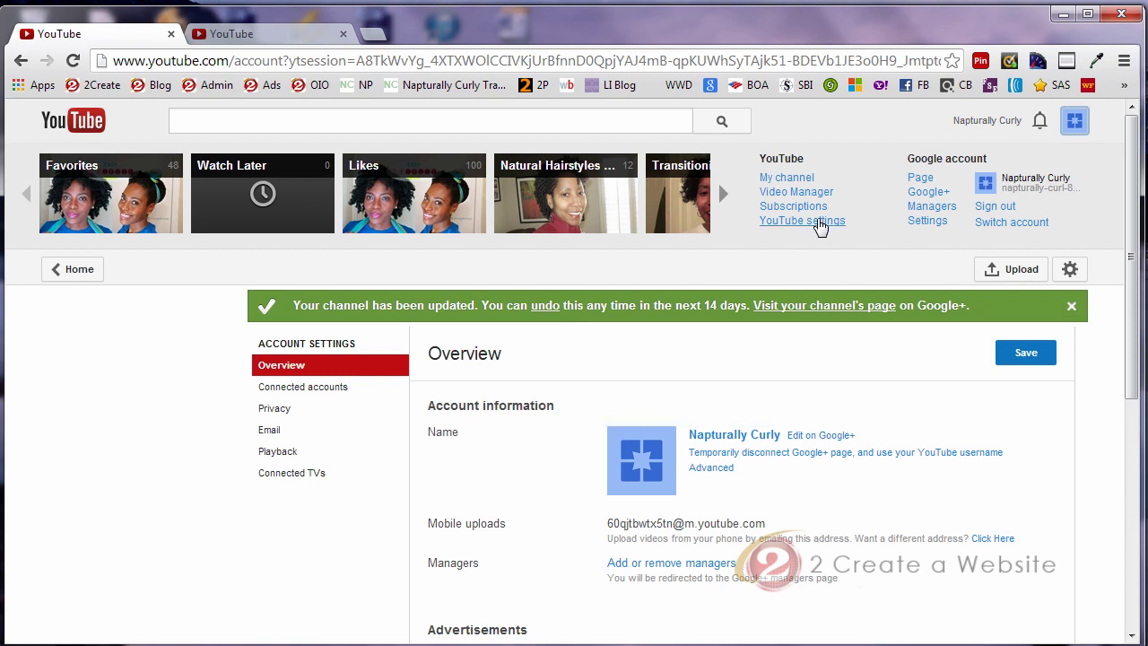
pyautogui.click(807, 192)
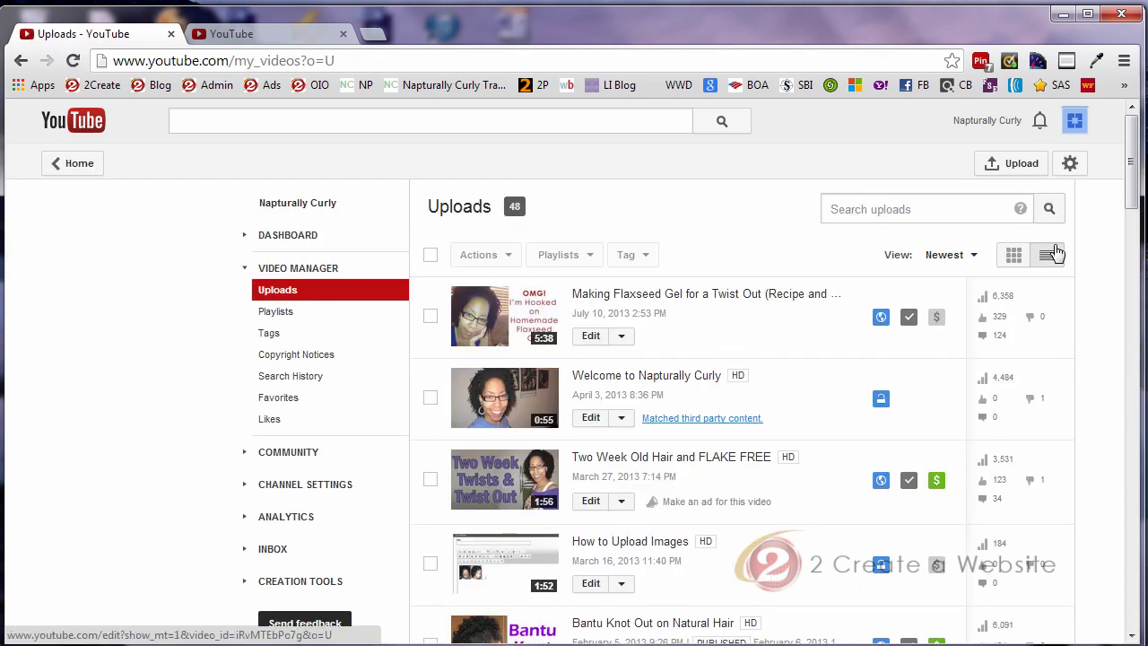
pyautogui.click(1080, 130)
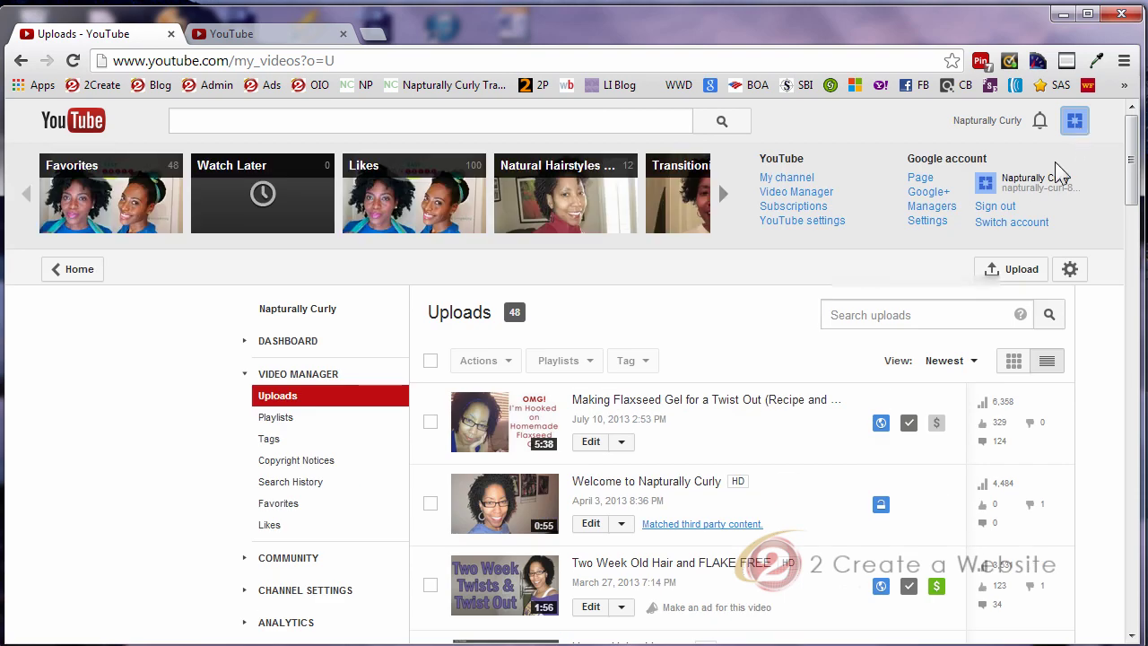
pyautogui.click(1014, 224)
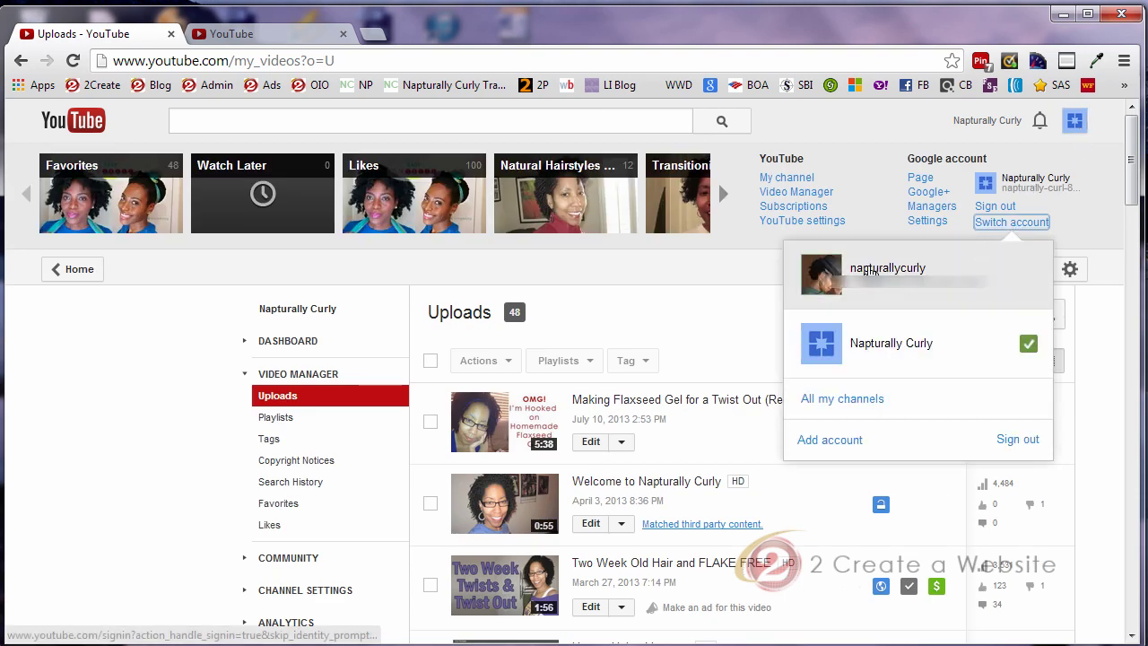
pyautogui.click(846, 278)
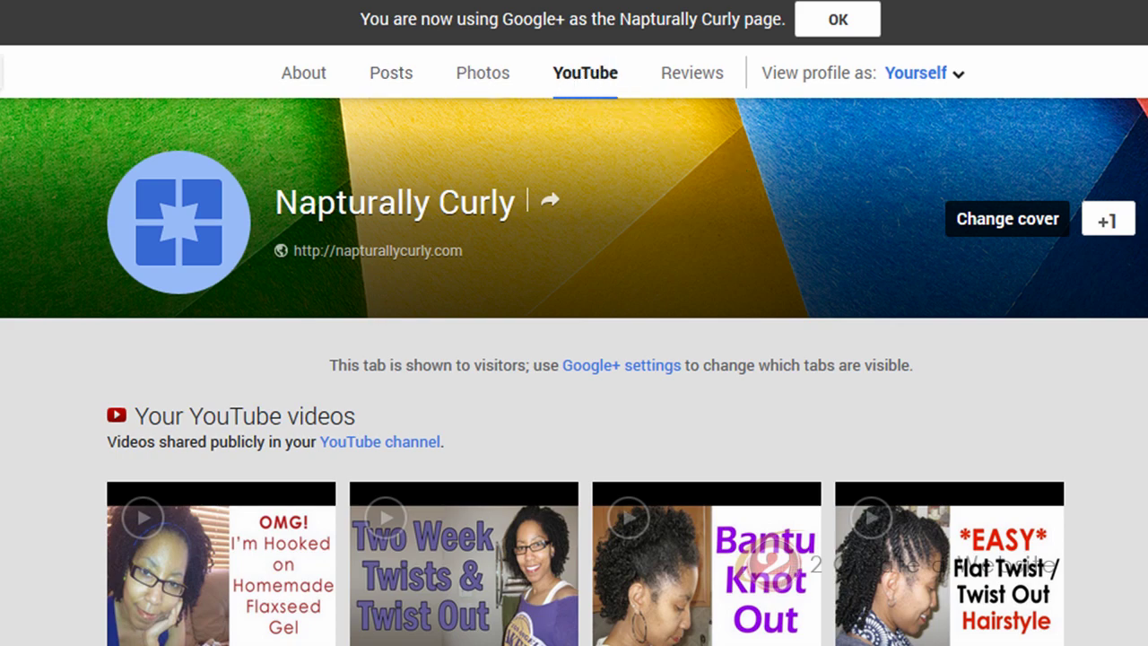
pyautogui.scroll(-5, 574, 404)
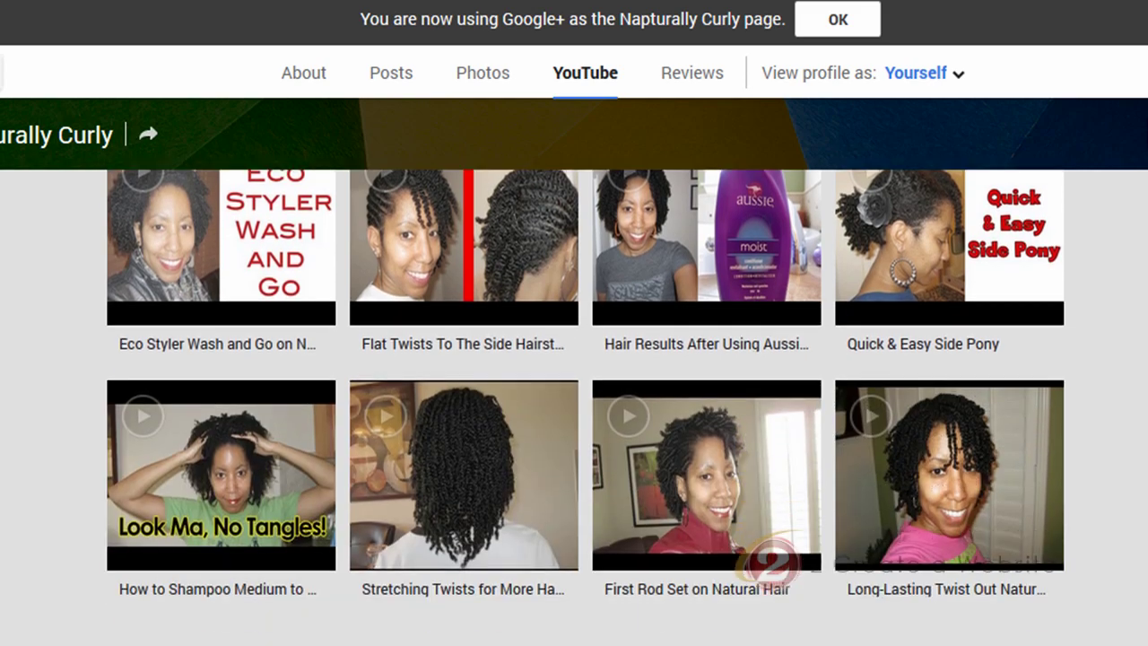
pyautogui.scroll(5, 574, 404)
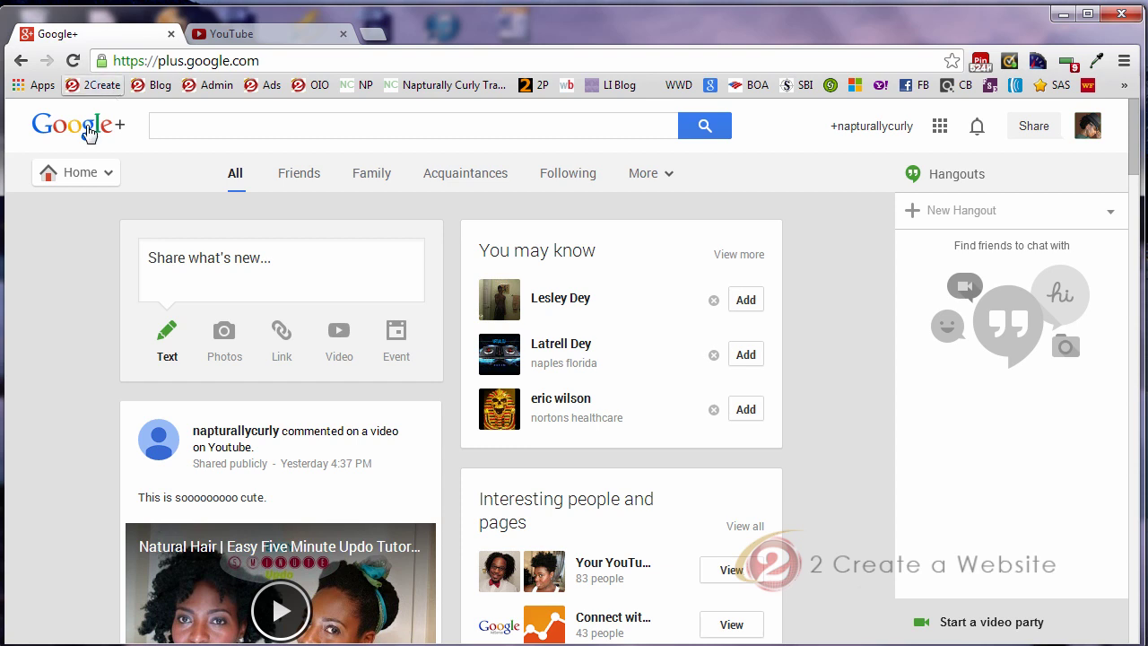
# Open the Pages list from the Google+ Home menu
pyautogui.moveTo(77, 178)
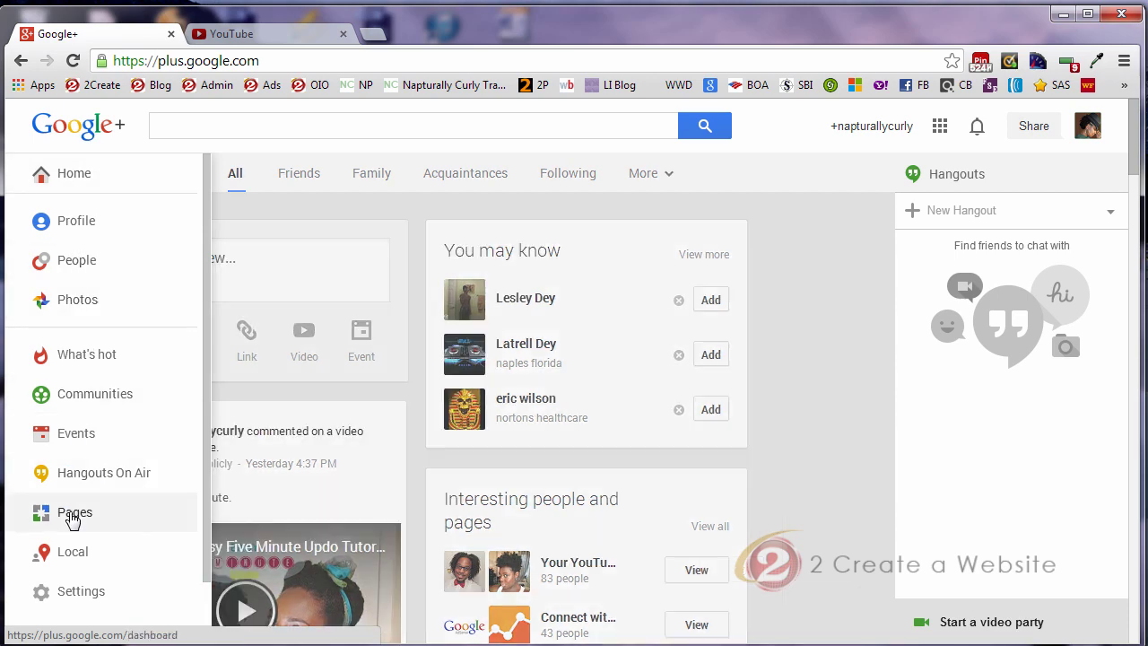
pyautogui.click(72, 516)
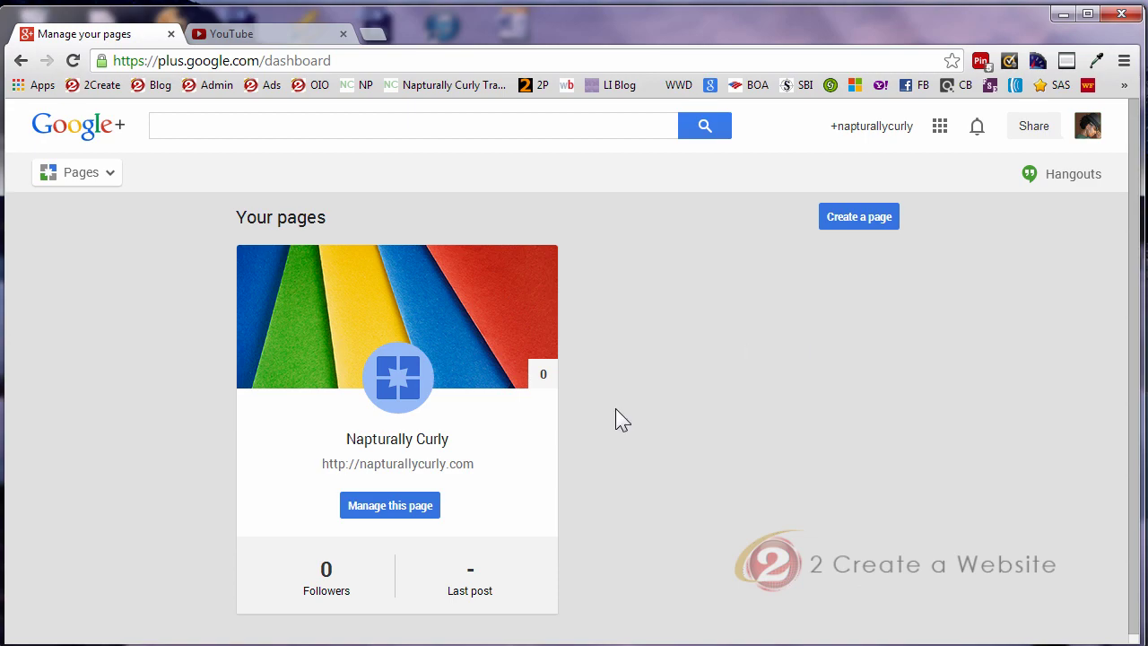
# Open the Napturally Curly dashboard, add managers, and enter the invitee's name, picking the first suggestion
pyautogui.click(384, 516)
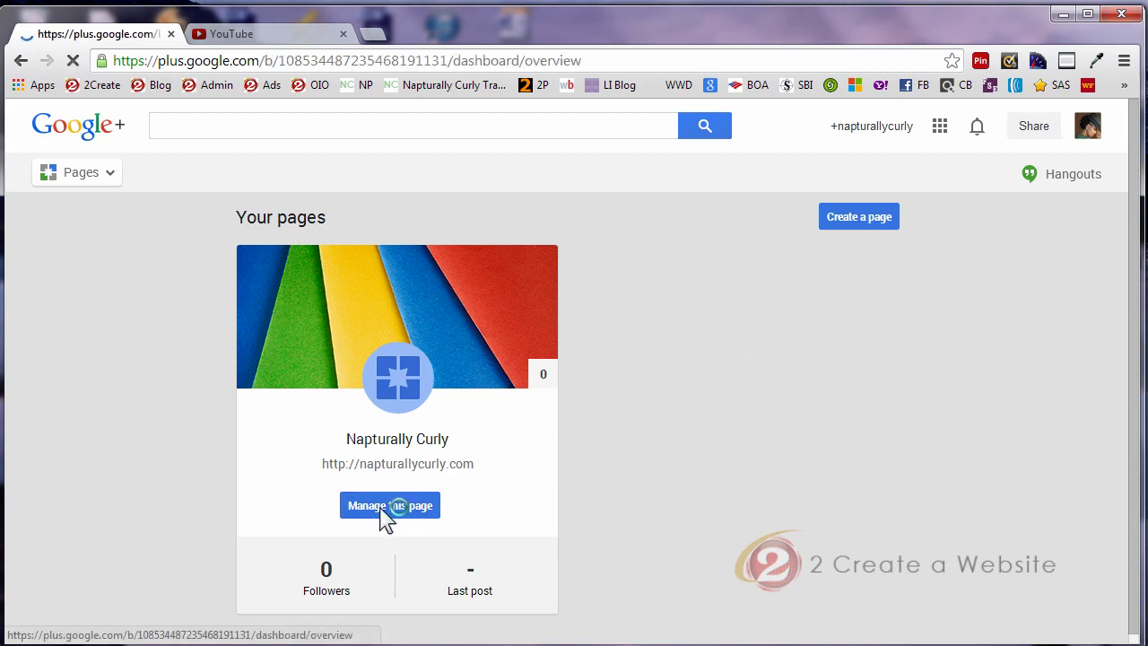
pyautogui.scroll(-3, 615, 420)
pyautogui.scroll(-2, 615, 419)
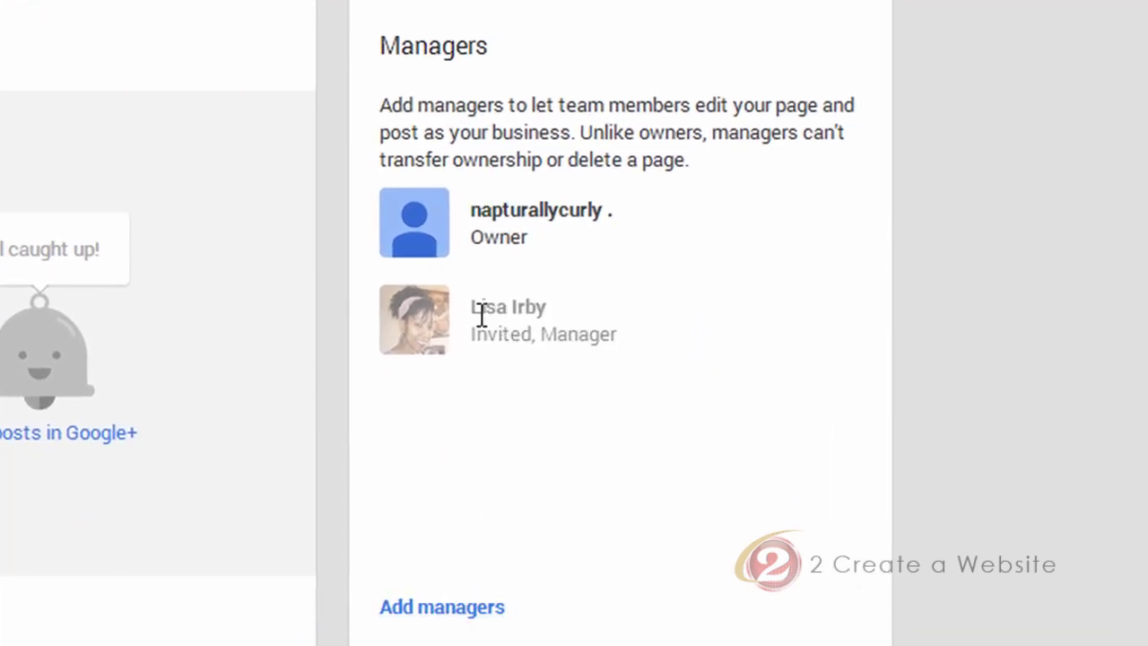
pyautogui.click(445, 609)
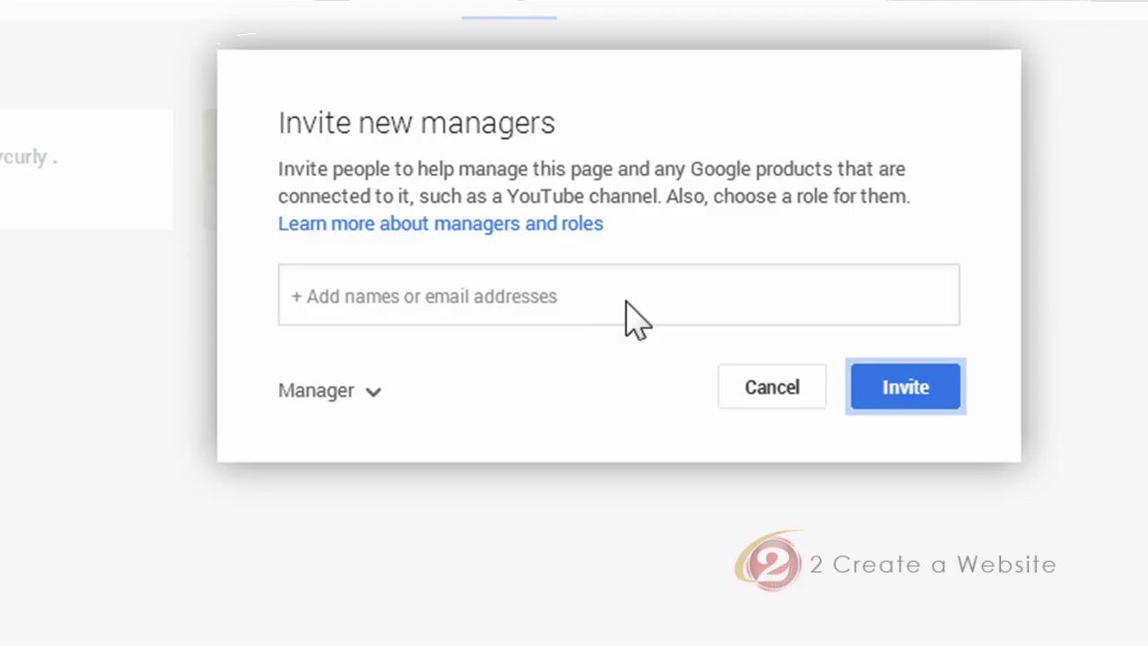
pyautogui.click(610, 299)
pyautogui.write('+Lisa Irby')
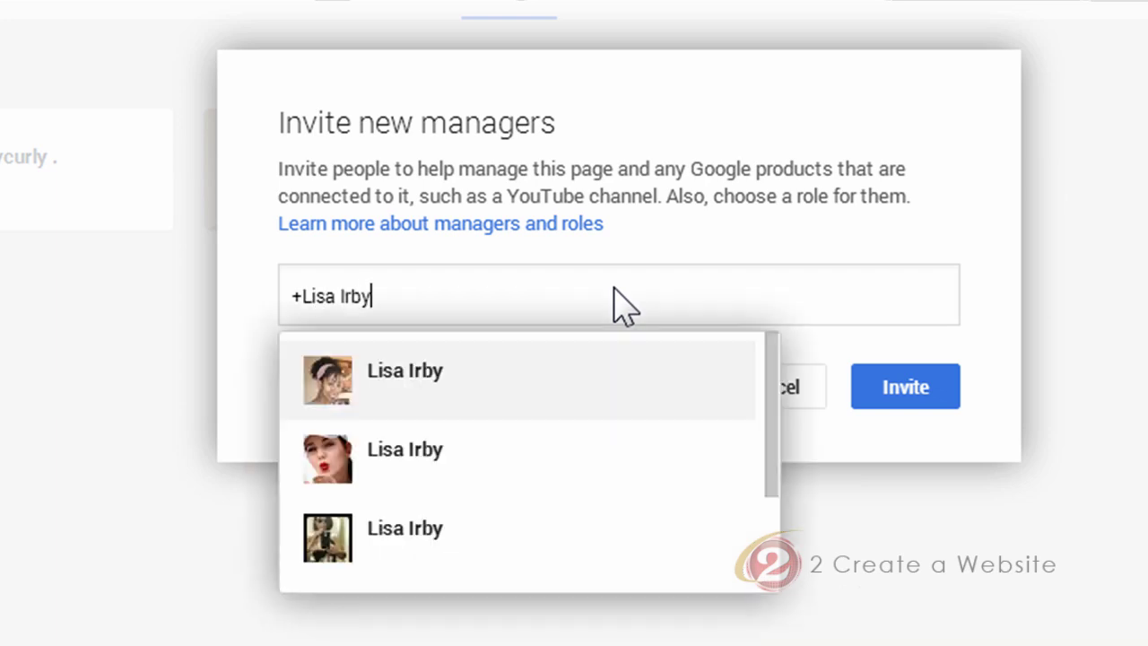
pyautogui.click(446, 368)
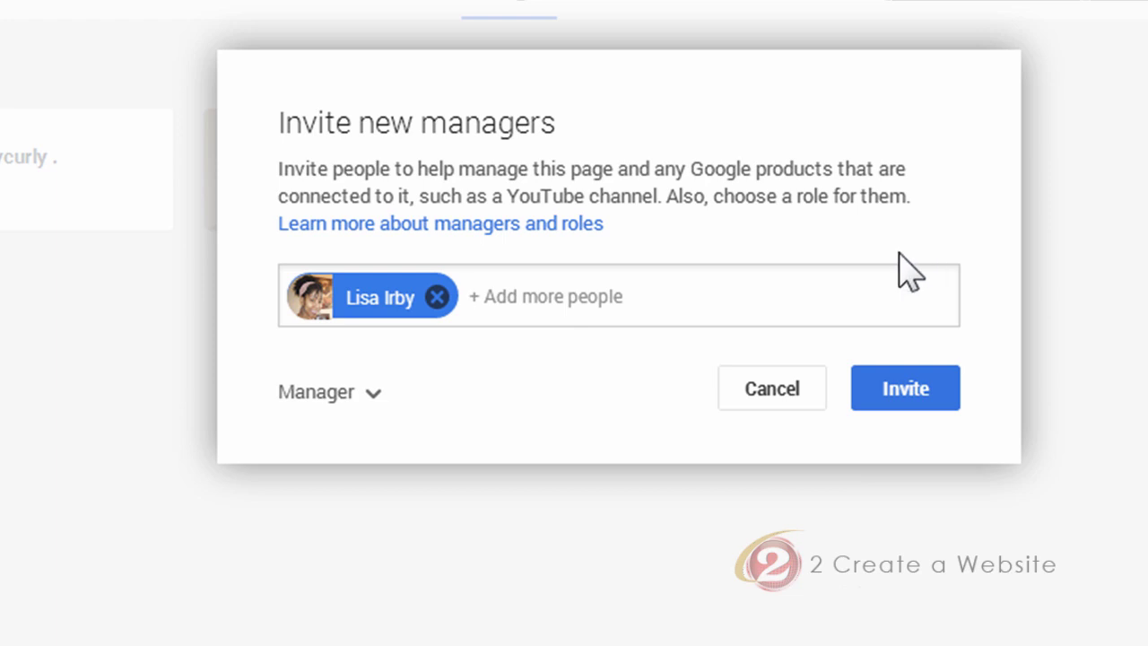
# Cancel the Invite new managers dialog without sending the invitation
pyautogui.click(787, 392)
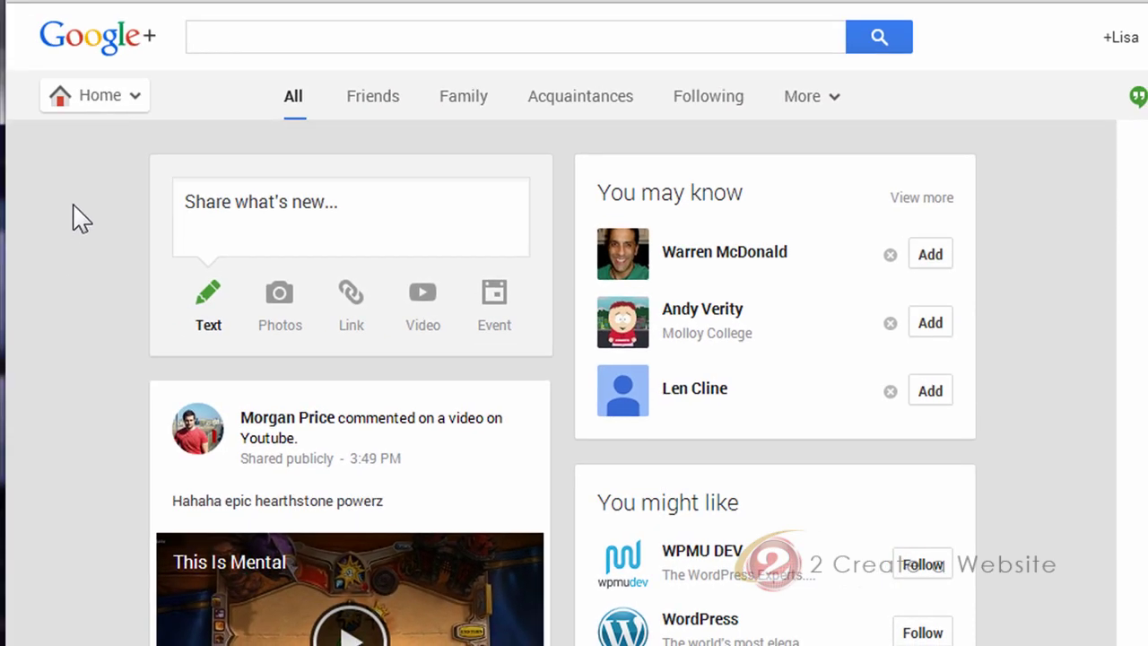
# Open the Communities section from the Google+ Home menu
pyautogui.moveTo(118, 96)
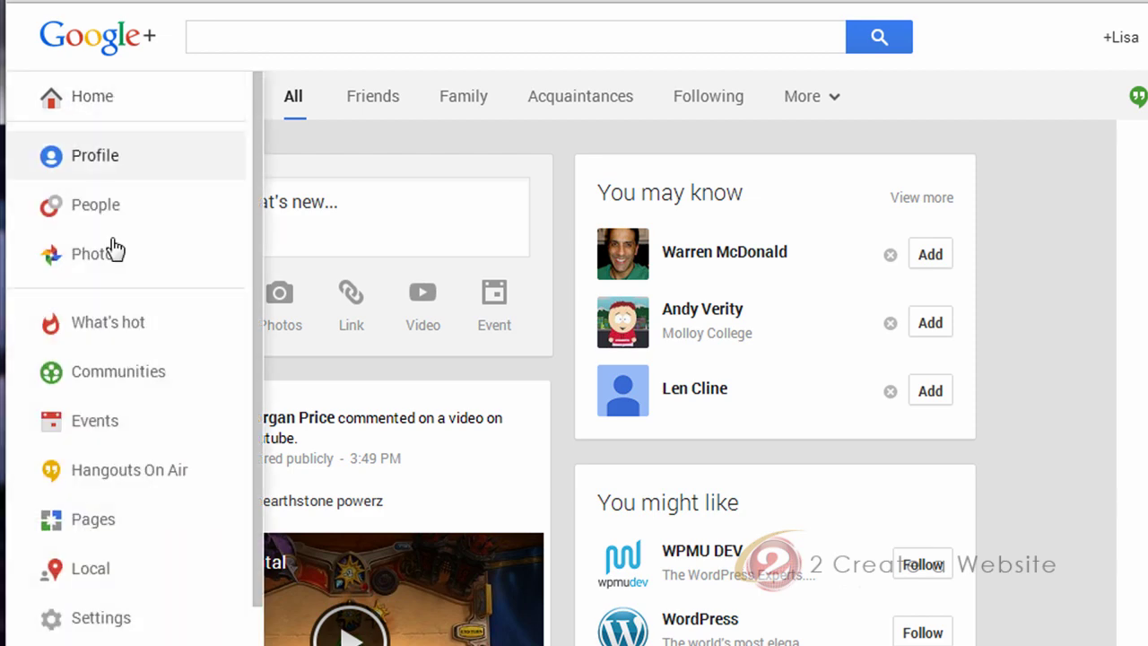
pyautogui.click(114, 384)
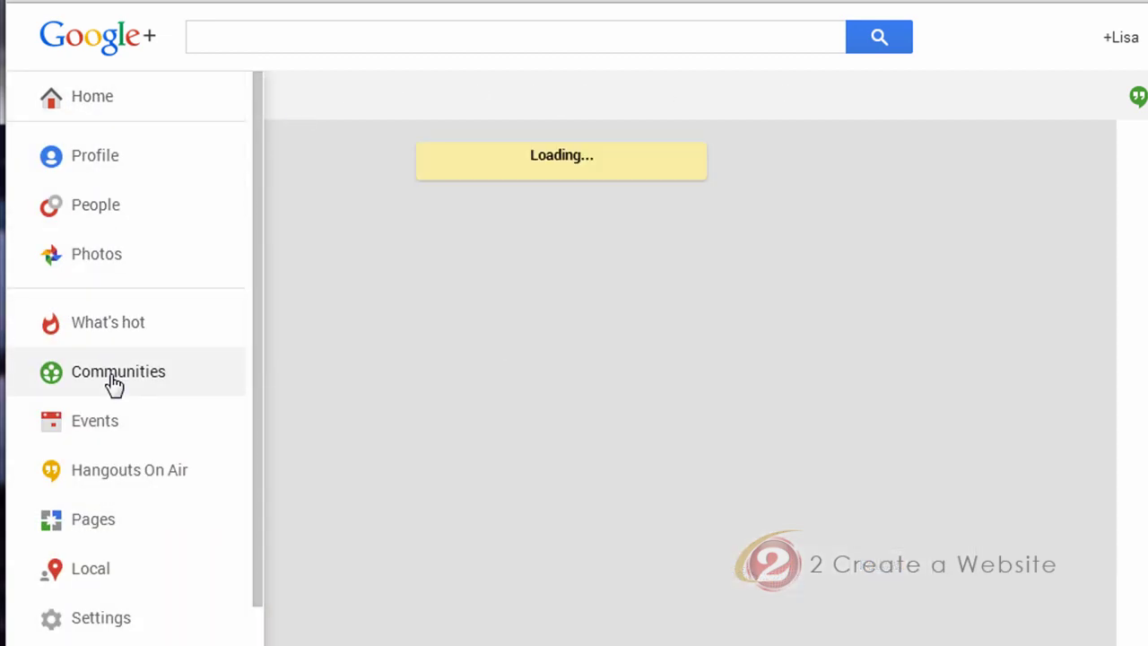